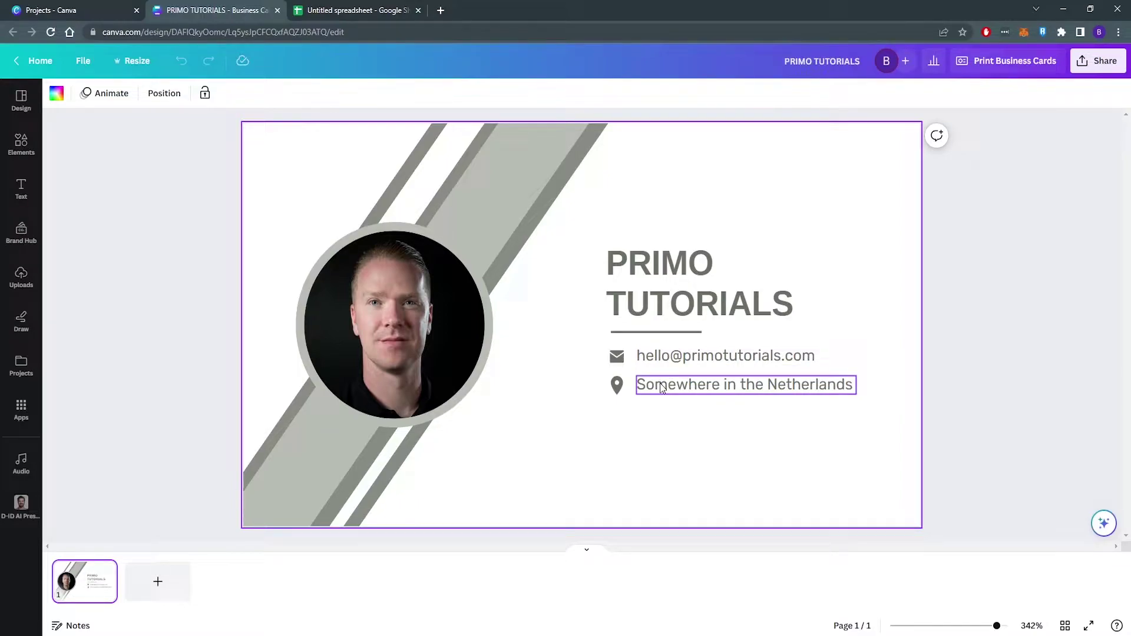
# Step: Switch to the 'Untitled spreadsheet' Google Sheets tab listing thirty contacts
pyautogui.click(344, 11)
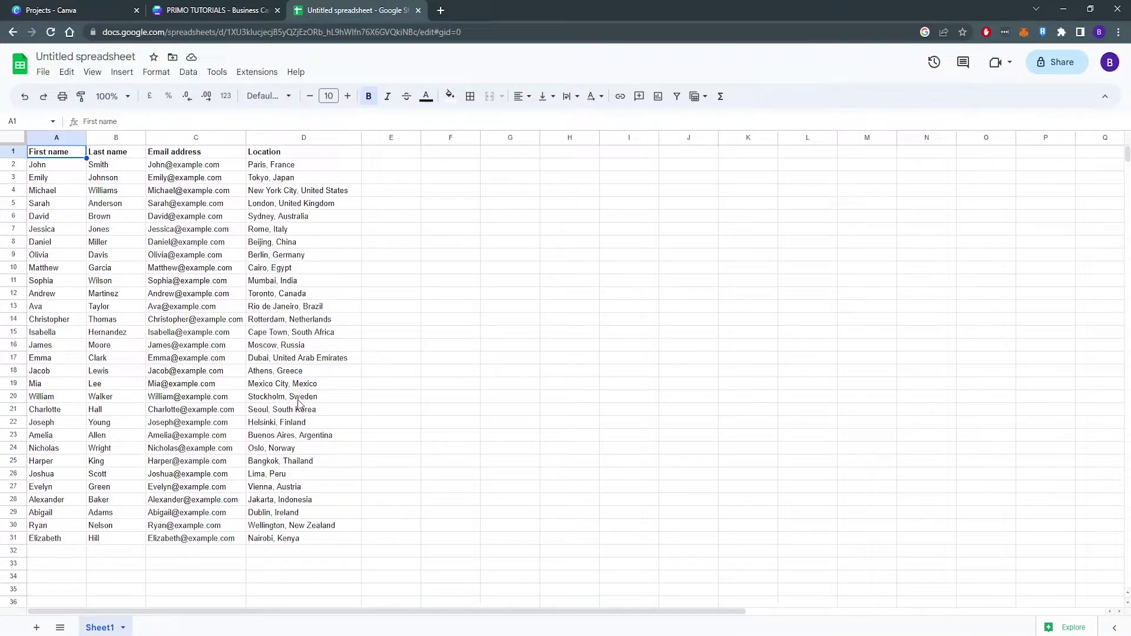
# Step: Return to the Canva card design and browse the thirty numbered avatar images in Uploads
pyautogui.click(212, 15)
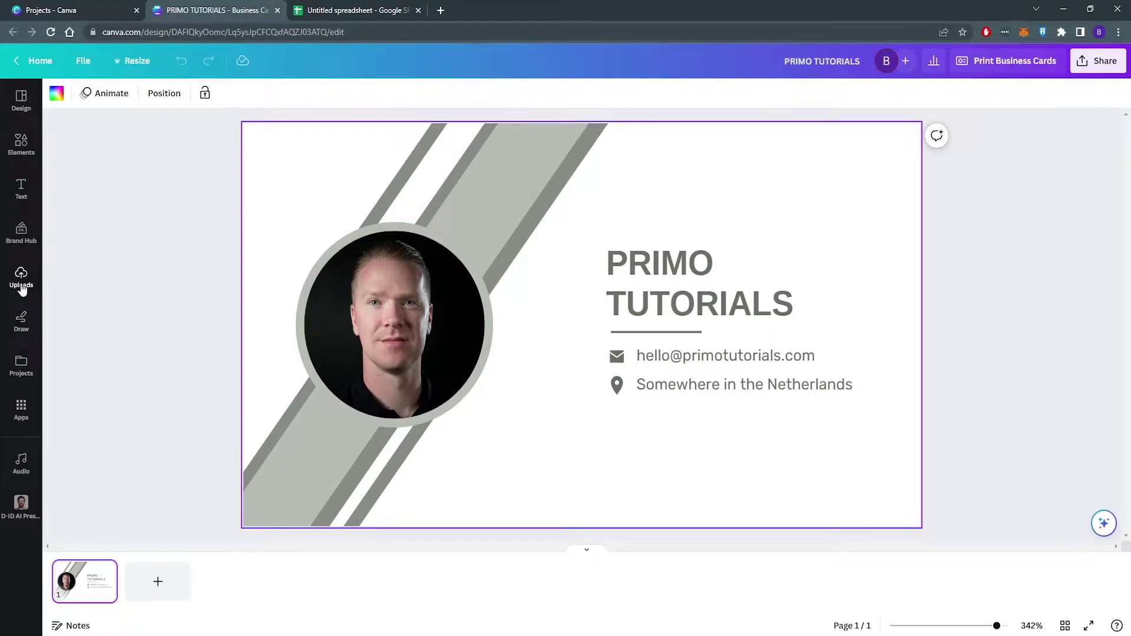
pyautogui.click(21, 278)
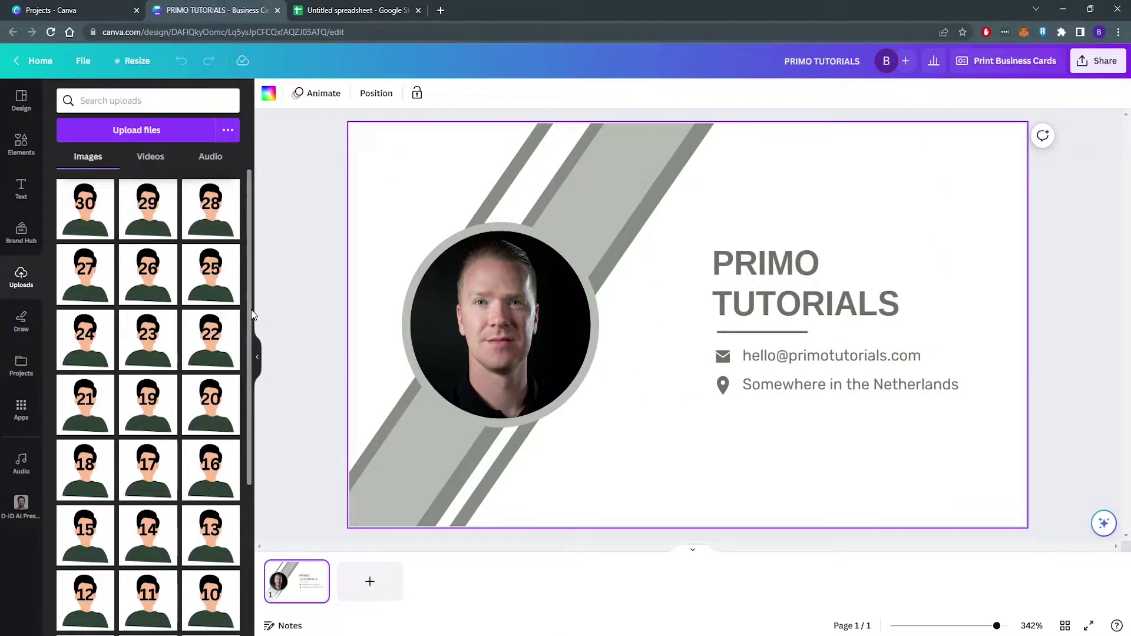
pyautogui.moveTo(251, 312)
pyautogui.mouseDown()
pyautogui.moveTo(249, 411)
pyautogui.moveTo(257, 304)
pyautogui.mouseUp()
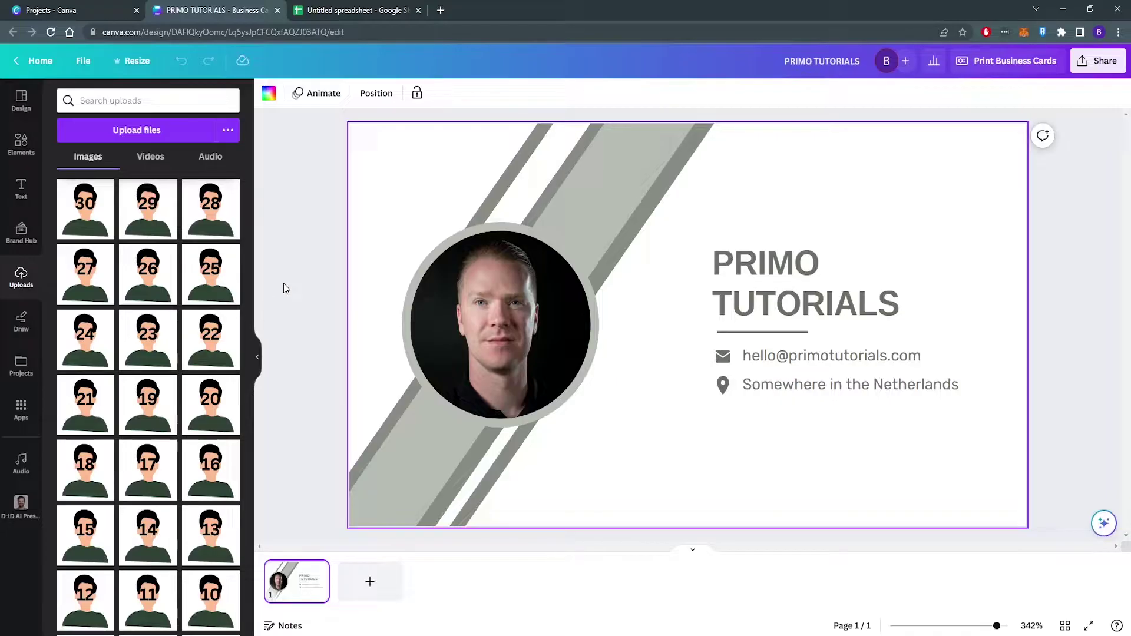
# Step: Start Bulk create with manually entered data and clear the sample names and emails
pyautogui.click(18, 420)
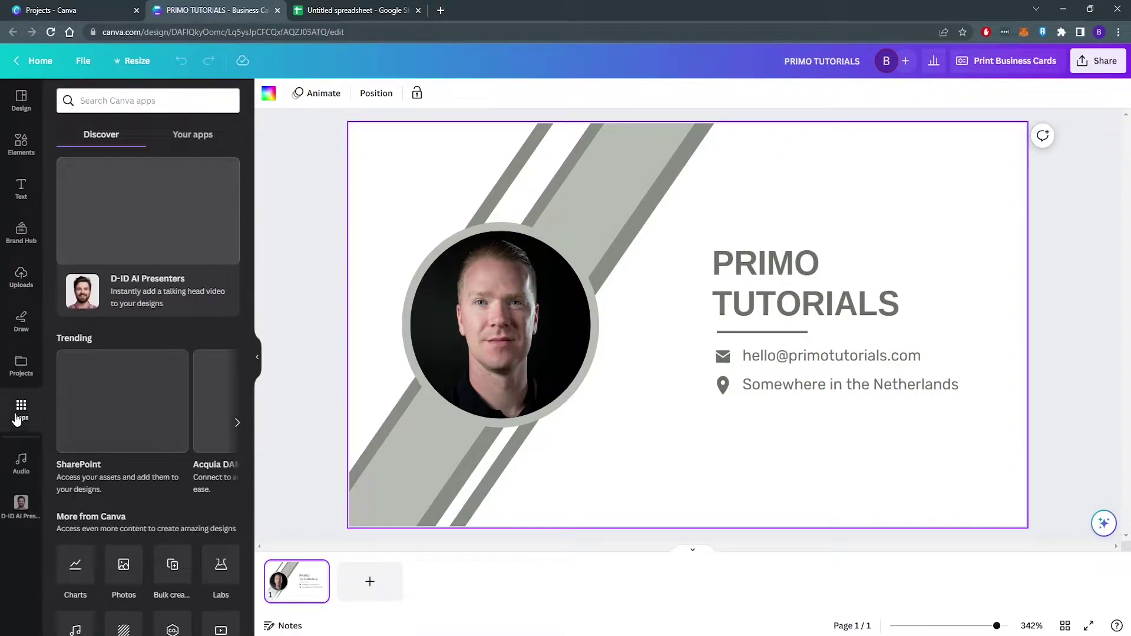
pyautogui.click(177, 569)
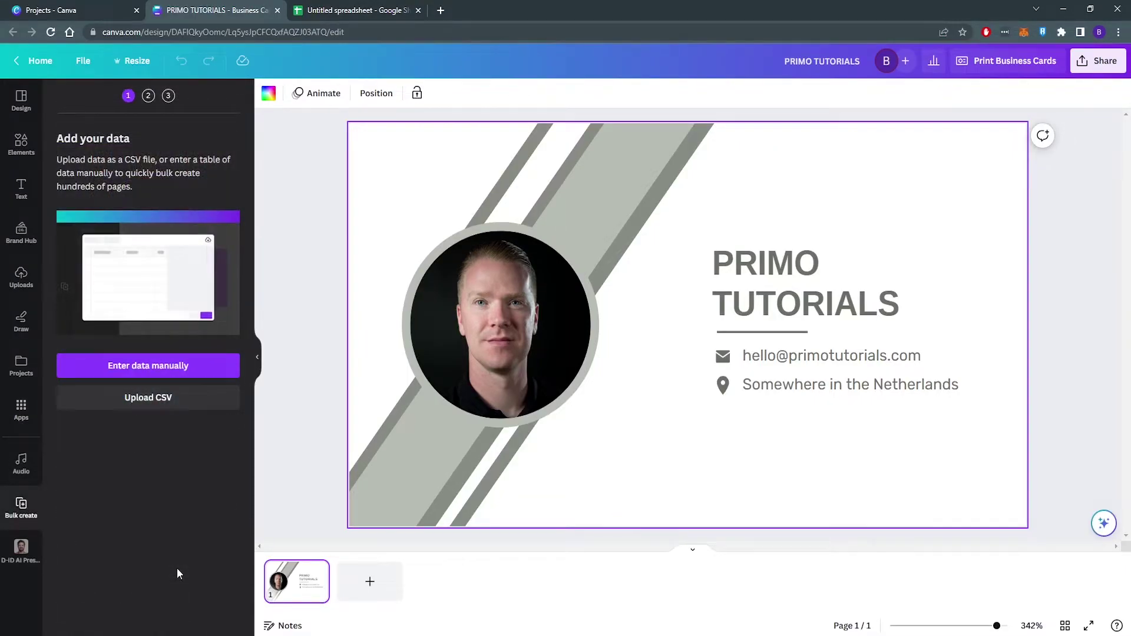
pyautogui.click(141, 366)
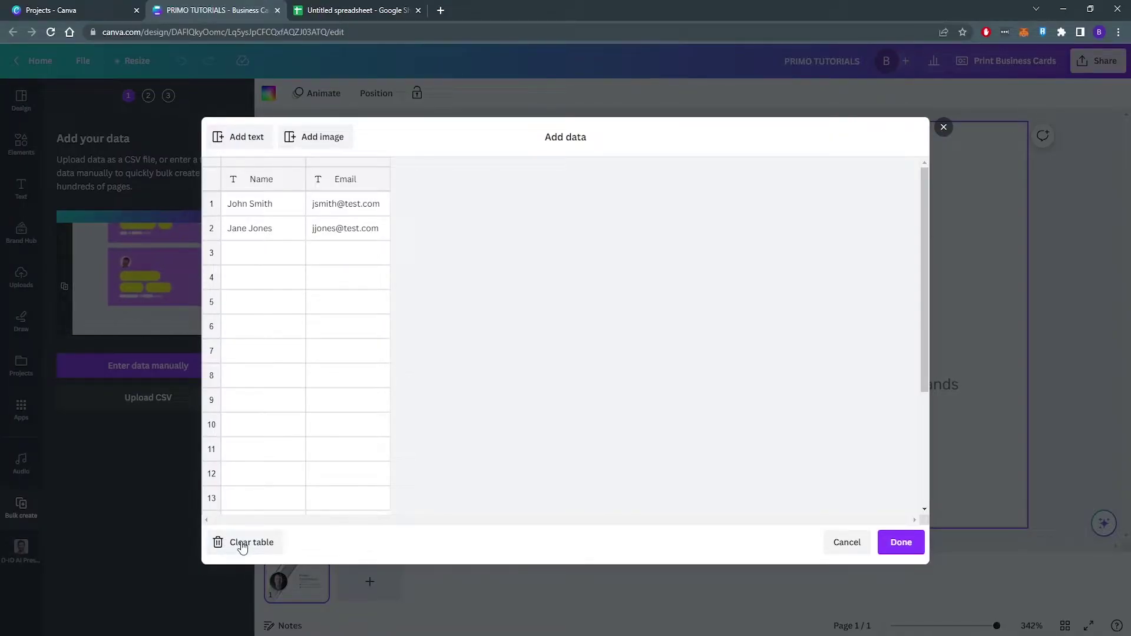
pyautogui.click(243, 543)
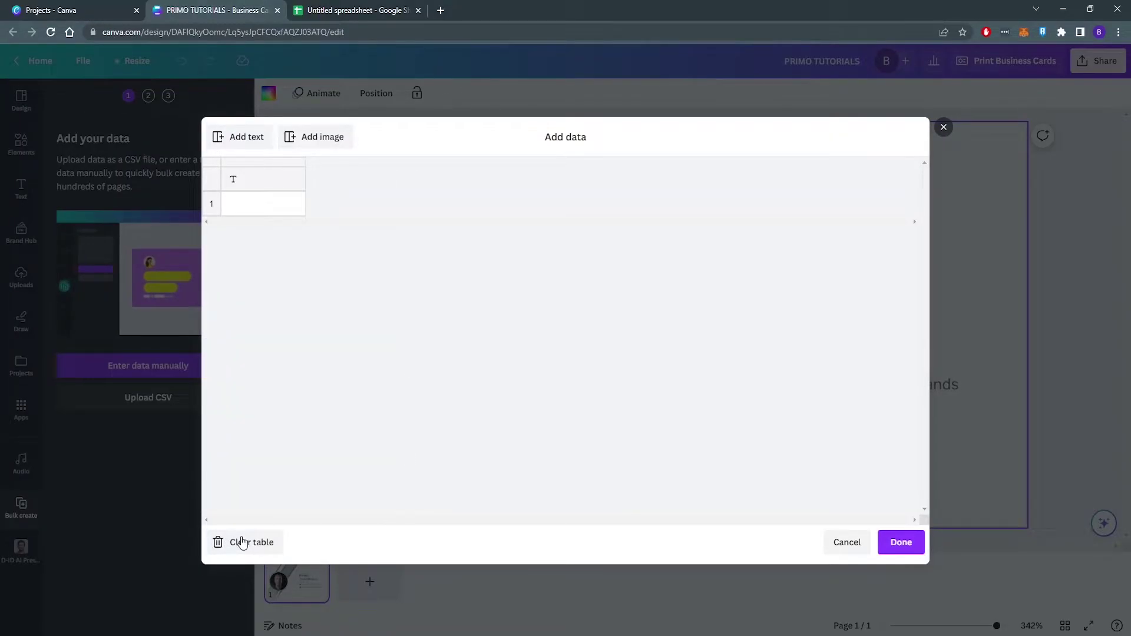
# Step: Copy the contact range A1:D31, headers plus thirty rows, from Google Sheets
pyautogui.click(363, 15)
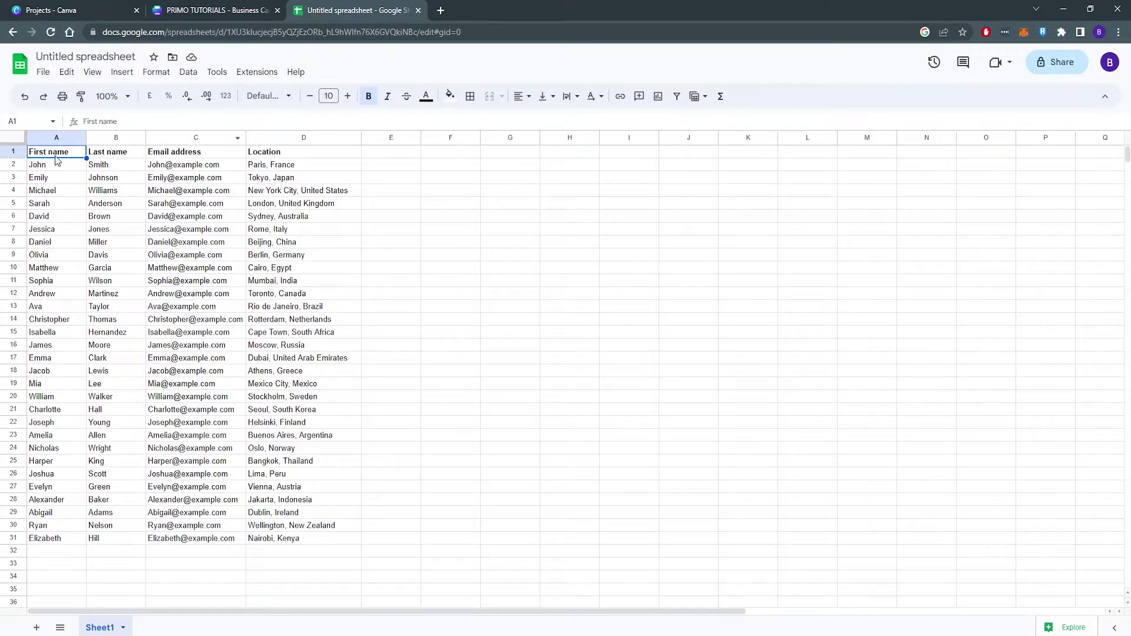
pyautogui.moveTo(53, 155)
pyautogui.mouseDown()
pyautogui.moveTo(270, 476)
pyautogui.moveTo(268, 539)
pyautogui.mouseUp()
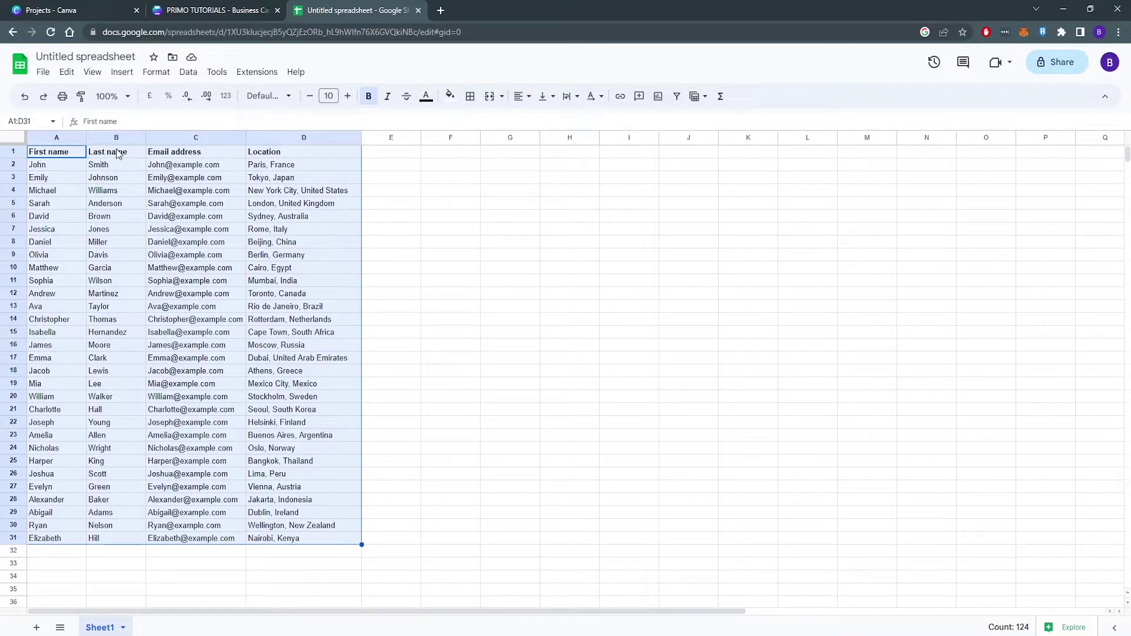
pyautogui.hotkey('ctrl', 'c')
# Step: Paste the thirty contacts into Canva's bulk-create table from the first header cell and review them
pyautogui.click(209, 12)
pyautogui.click(254, 185)
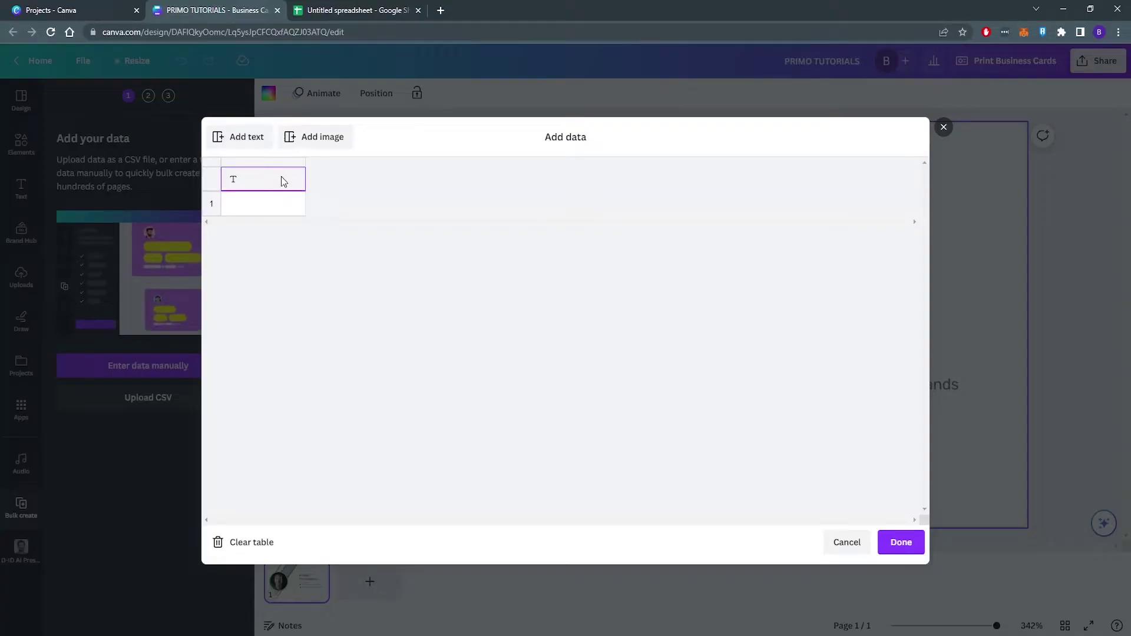
pyautogui.hotkey('ctrl', 'v')
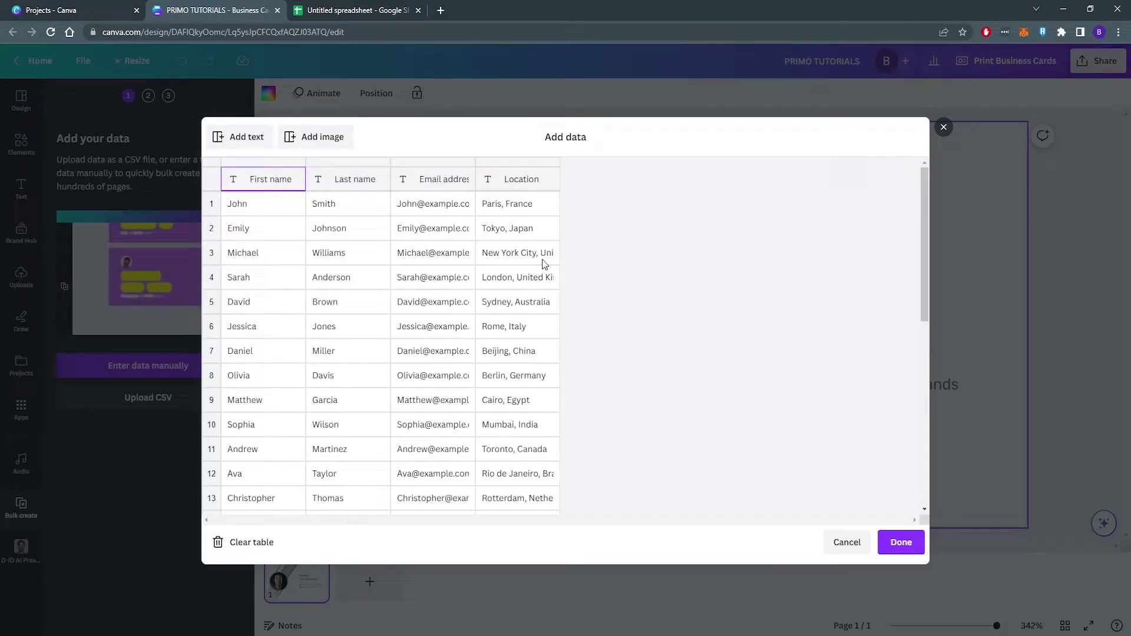
pyautogui.scroll(-2, 518, 297)
pyautogui.scroll(-2, 520, 301)
pyautogui.scroll(-3, 520, 304)
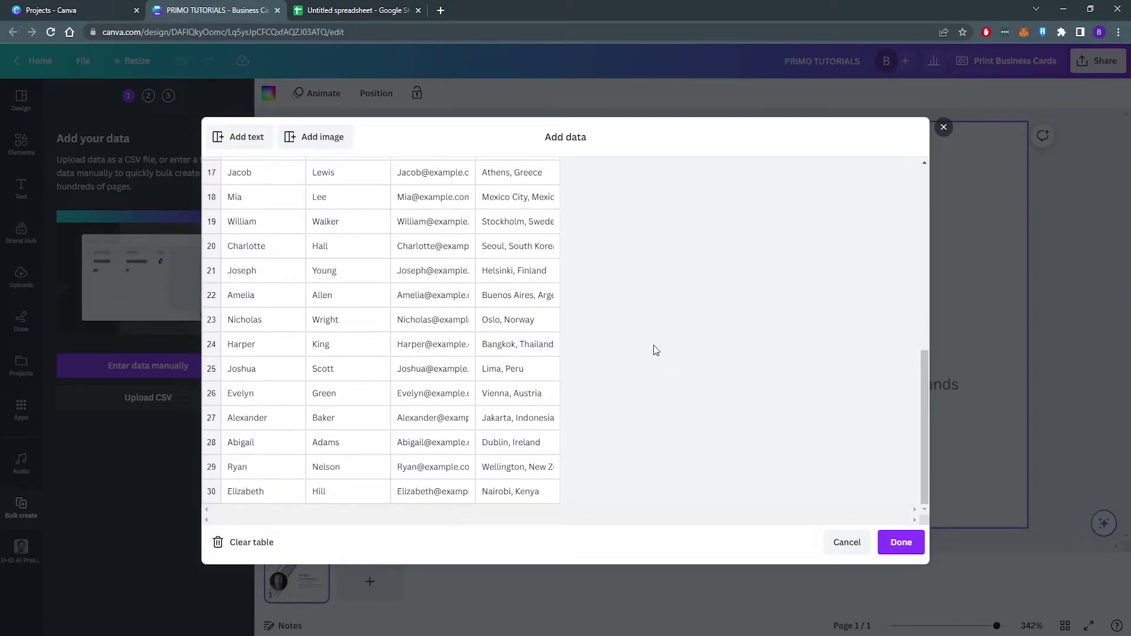
pyautogui.scroll(3, 655, 350)
pyautogui.scroll(2, 656, 350)
pyautogui.scroll(2, 655, 349)
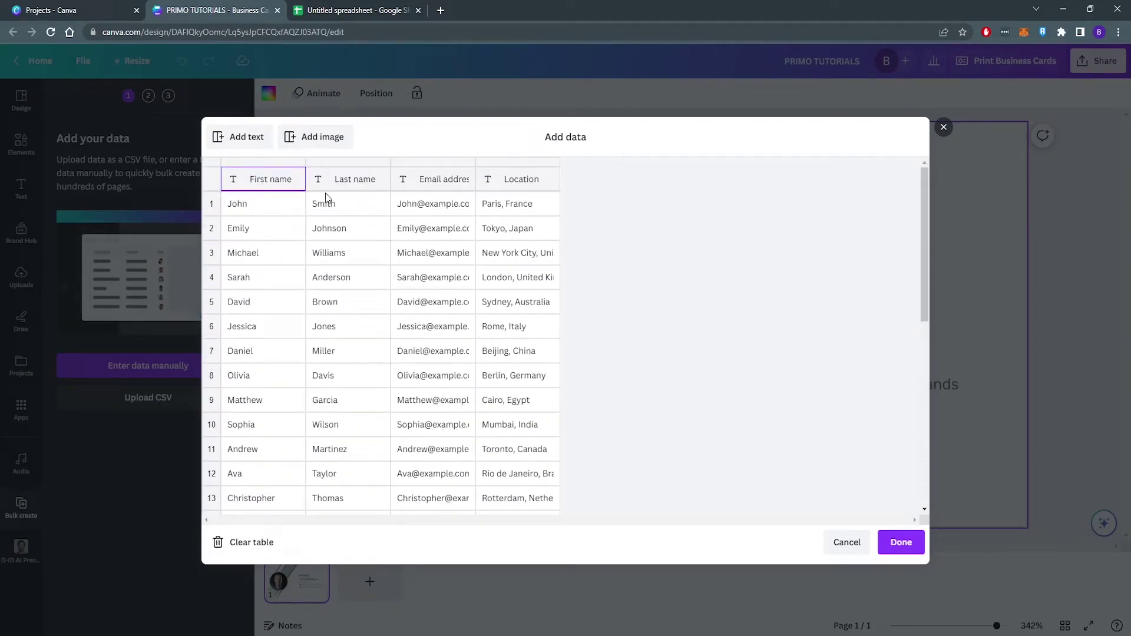
# Step: Add an Image column and give John avatar 1 and Emily avatar 2
pyautogui.click(308, 136)
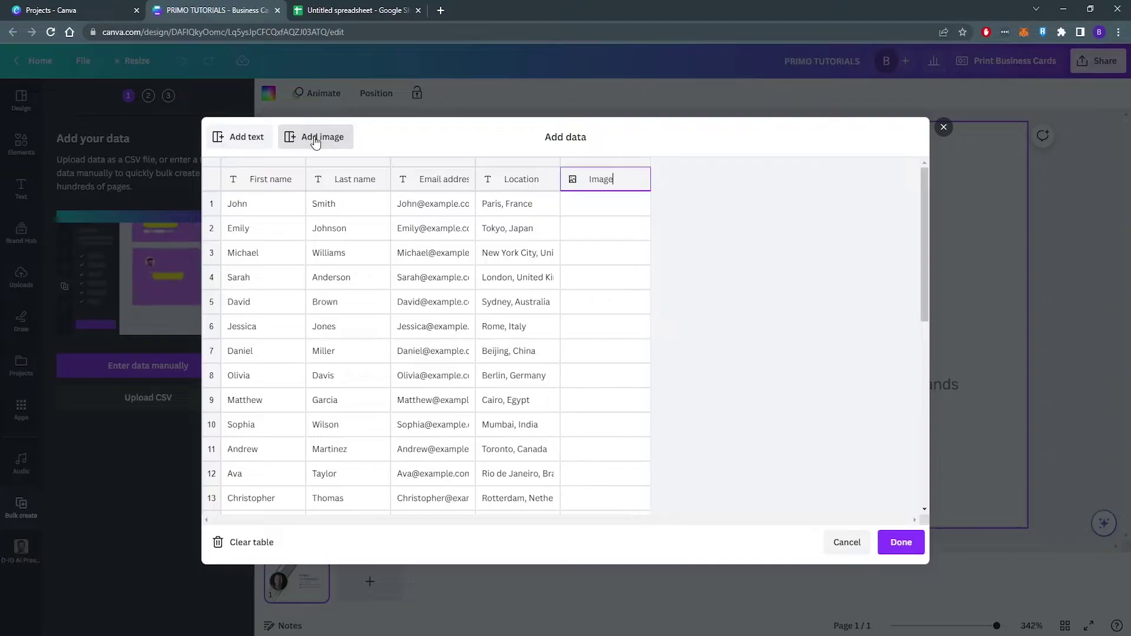
pyautogui.click(640, 204)
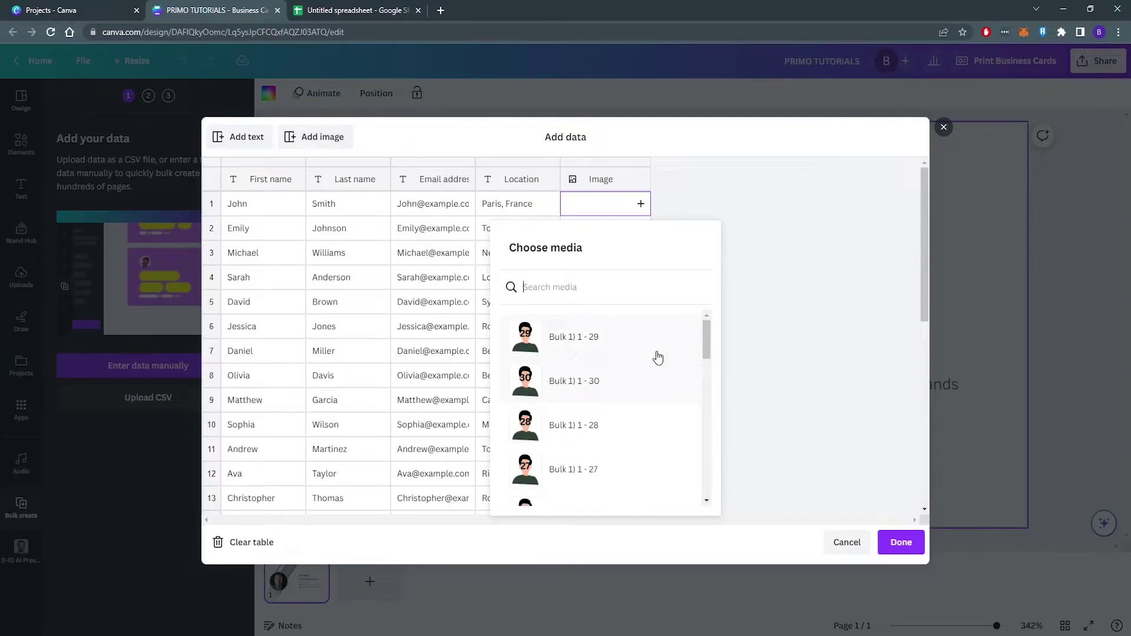
pyautogui.scroll(-1, 650, 377)
pyautogui.scroll(-4, 648, 392)
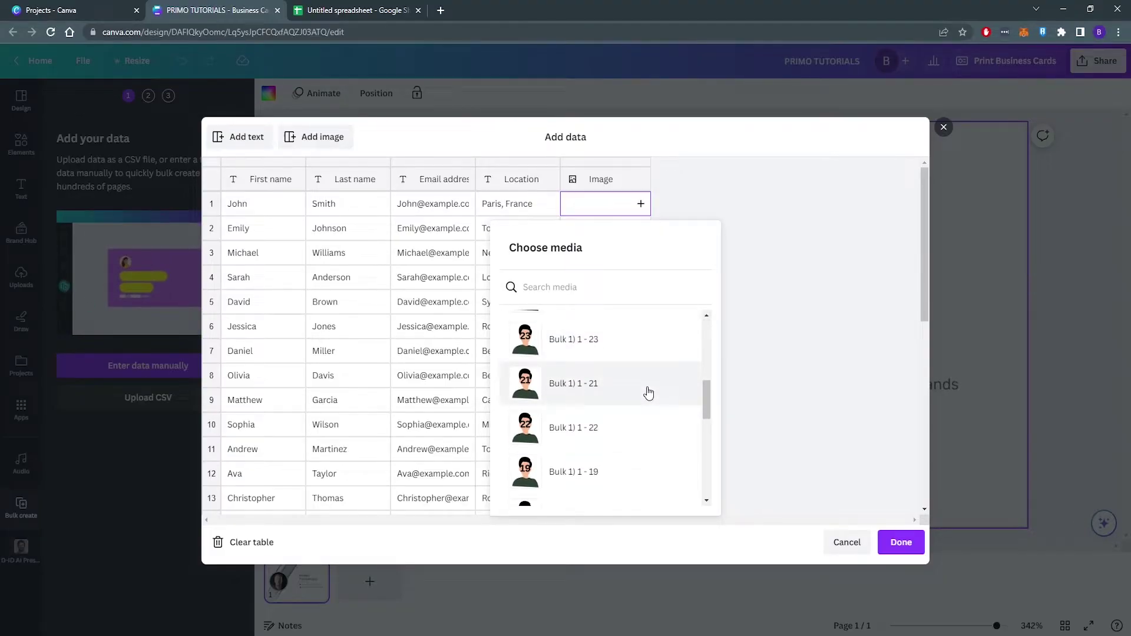
pyautogui.scroll(2, 649, 393)
pyautogui.write('1')
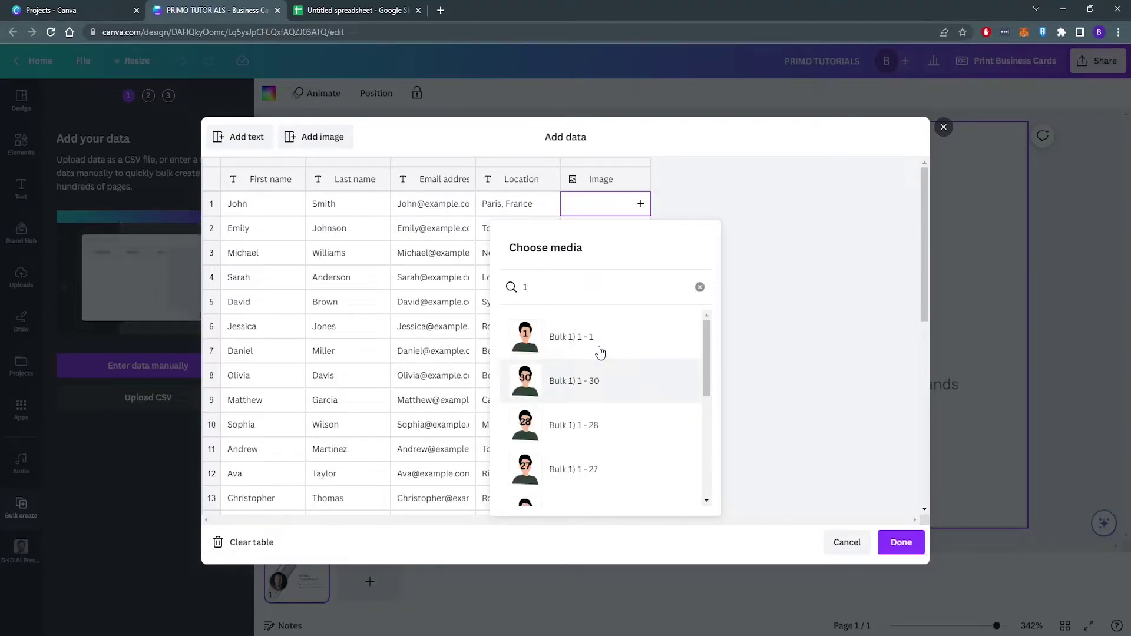
pyautogui.click(596, 345)
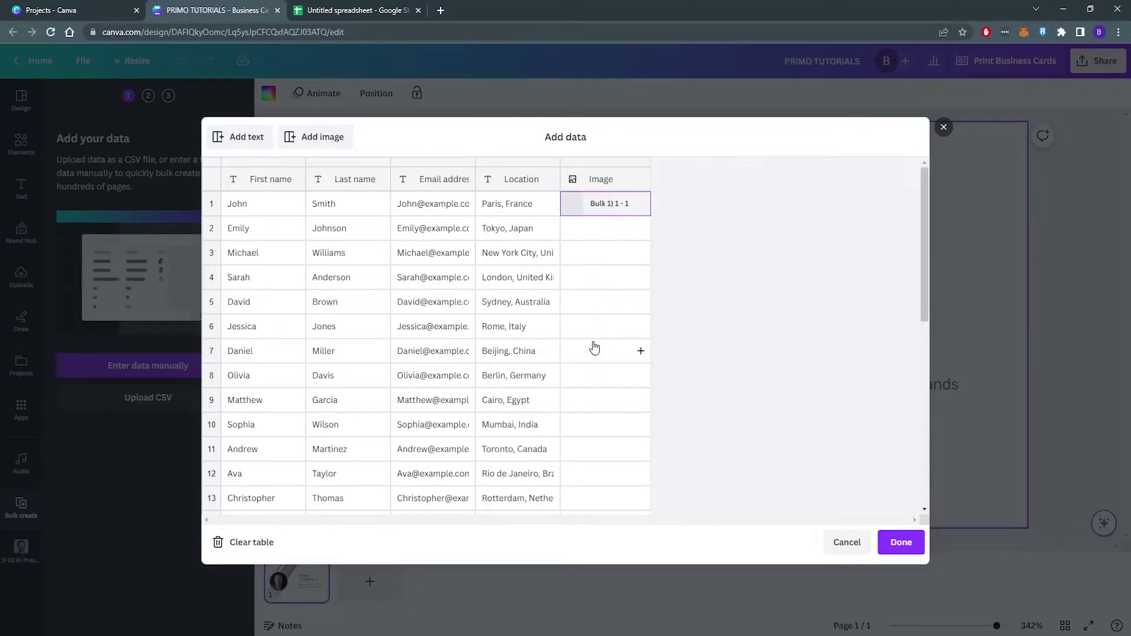
pyautogui.click(621, 234)
pyautogui.write('2')
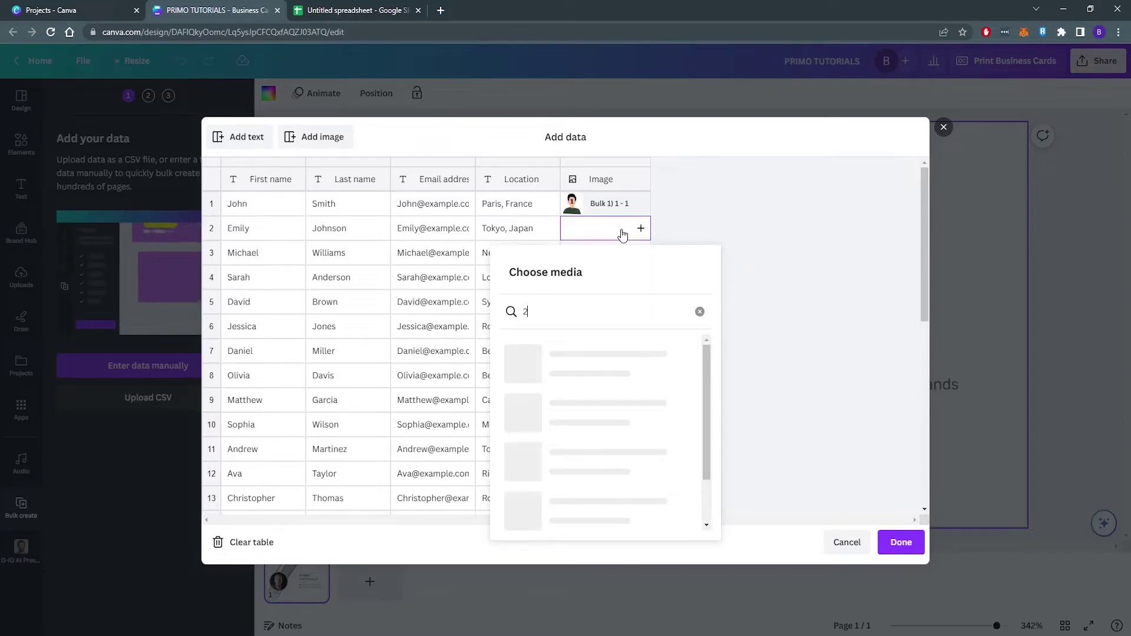
pyautogui.click(571, 361)
# Step: Assign the next rows their numbered avatars, including 6 for Jessica and 12 for Ava
pyautogui.click(595, 277)
pyautogui.click(619, 301)
pyautogui.click(607, 326)
pyautogui.write('6')
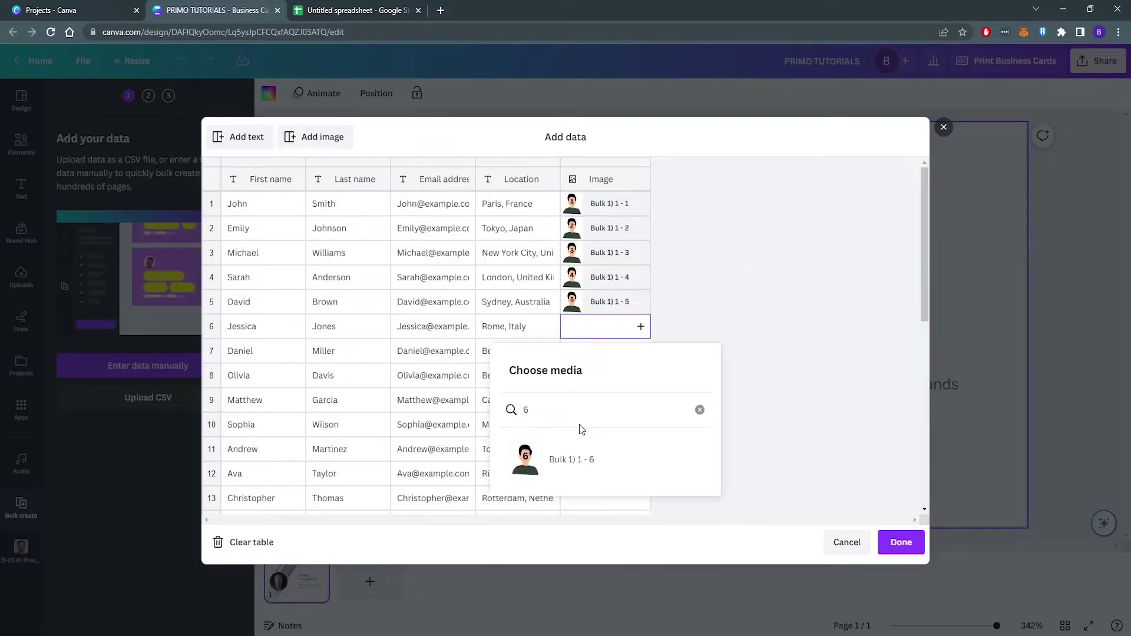
pyautogui.click(524, 460)
pyautogui.click(611, 379)
pyautogui.click(589, 431)
pyautogui.click(607, 455)
pyautogui.write('12')
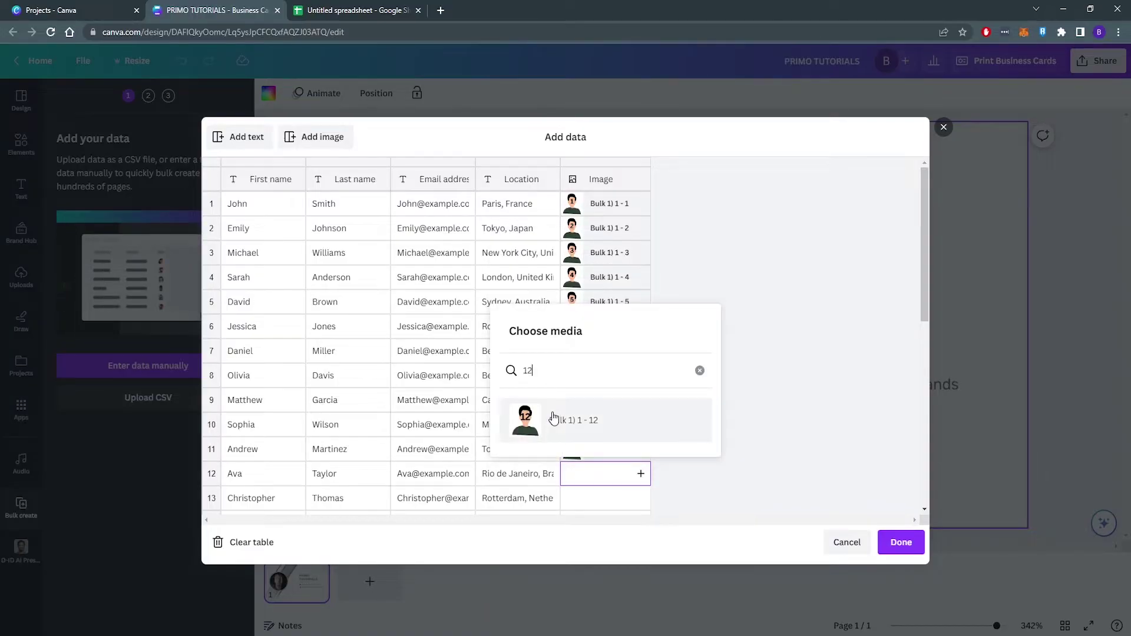
pyautogui.click(554, 418)
# Step: Assign matching avatars to the middle rows, including images 16, 18 and 23
pyautogui.scroll(-5, 565, 354)
pyautogui.click(589, 302)
pyautogui.write('16')
pyautogui.click(543, 457)
pyautogui.click(585, 378)
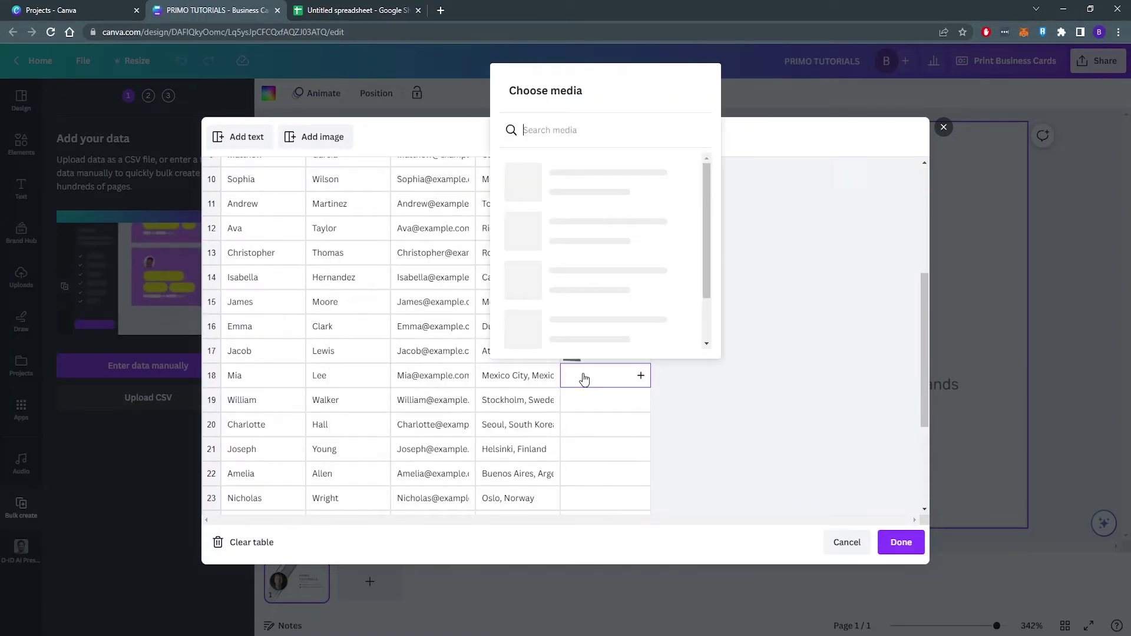
pyautogui.write('18')
pyautogui.click(599, 344)
pyautogui.click(601, 455)
pyautogui.scroll(-3, 589, 470)
pyautogui.write('23')
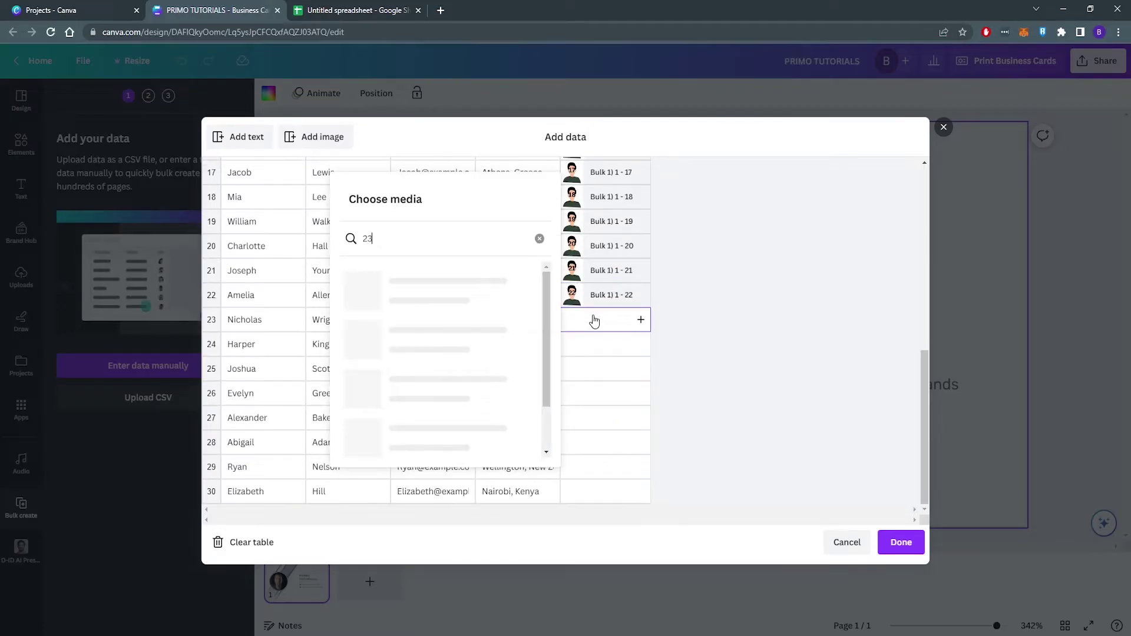
pyautogui.click(434, 386)
# Step: Assign the remaining rows avatars 27, 28, 29 and 30
pyautogui.click(595, 419)
pyautogui.write('27')
pyautogui.click(589, 361)
pyautogui.click(595, 442)
pyautogui.write('28')
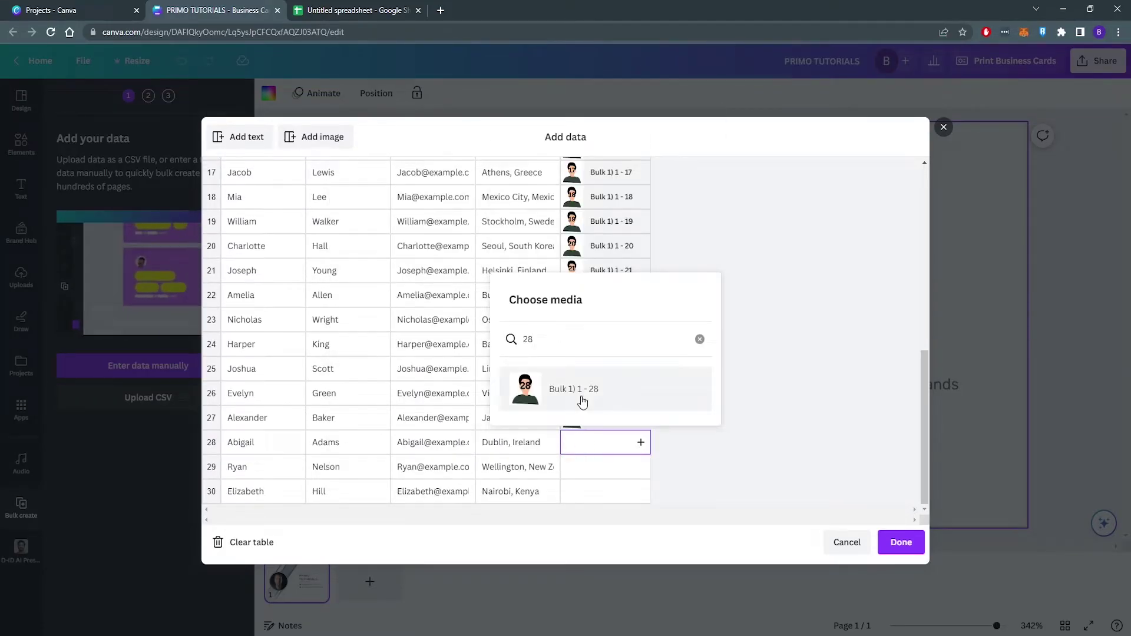
pyautogui.click(582, 401)
pyautogui.click(601, 467)
pyautogui.click(700, 220)
pyautogui.click(574, 283)
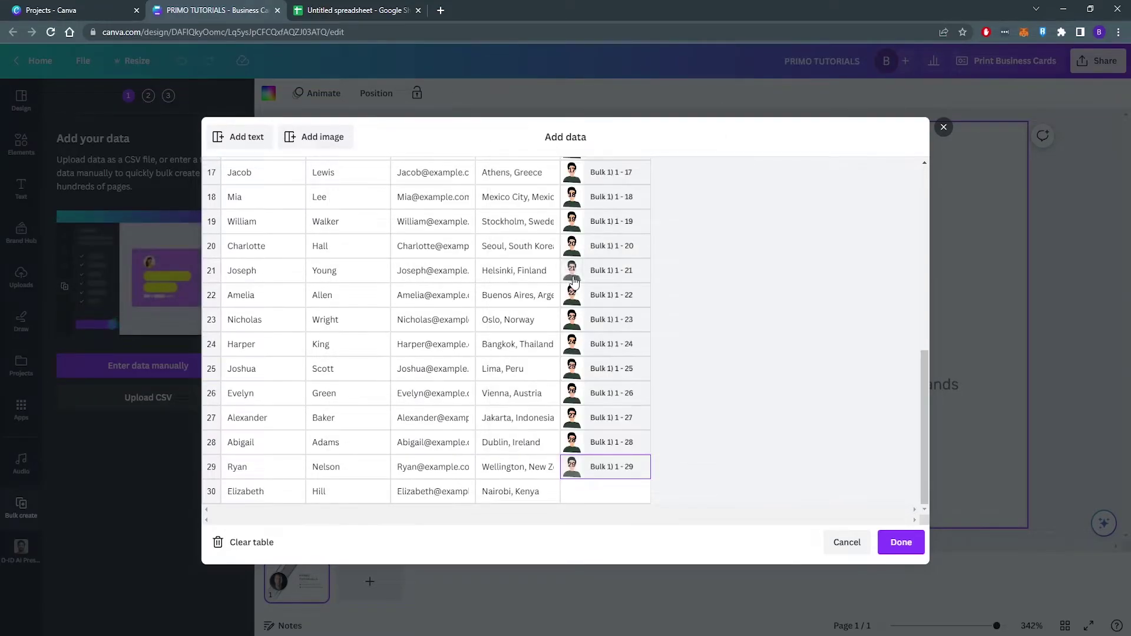
pyautogui.click(601, 494)
pyautogui.click(576, 359)
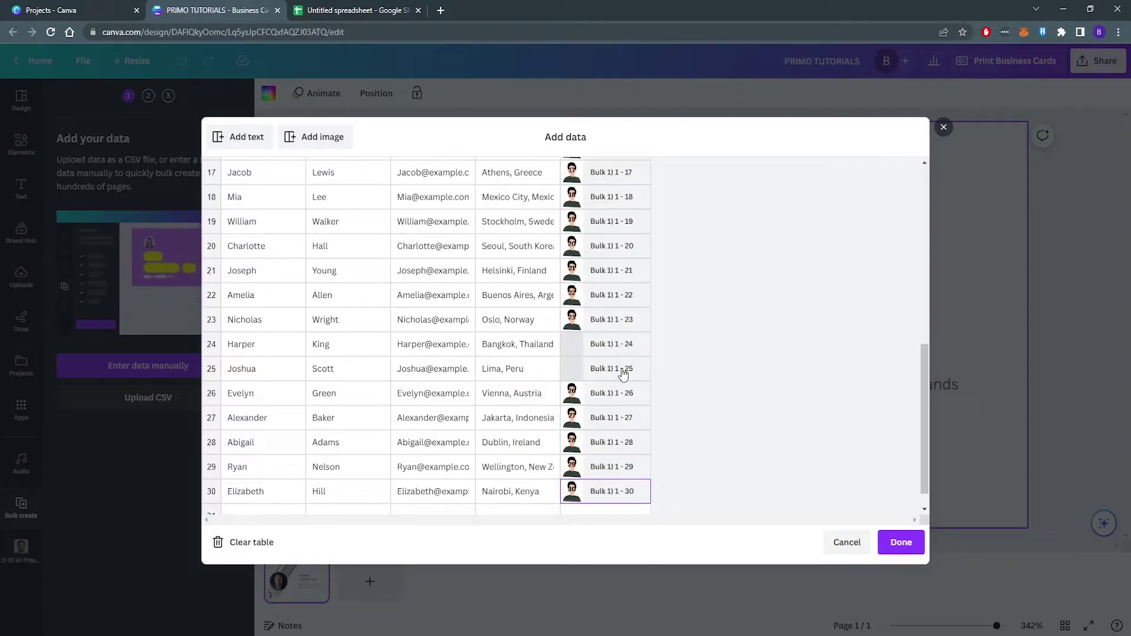
pyautogui.moveTo(928, 430); pyautogui.dragTo(911, 234)
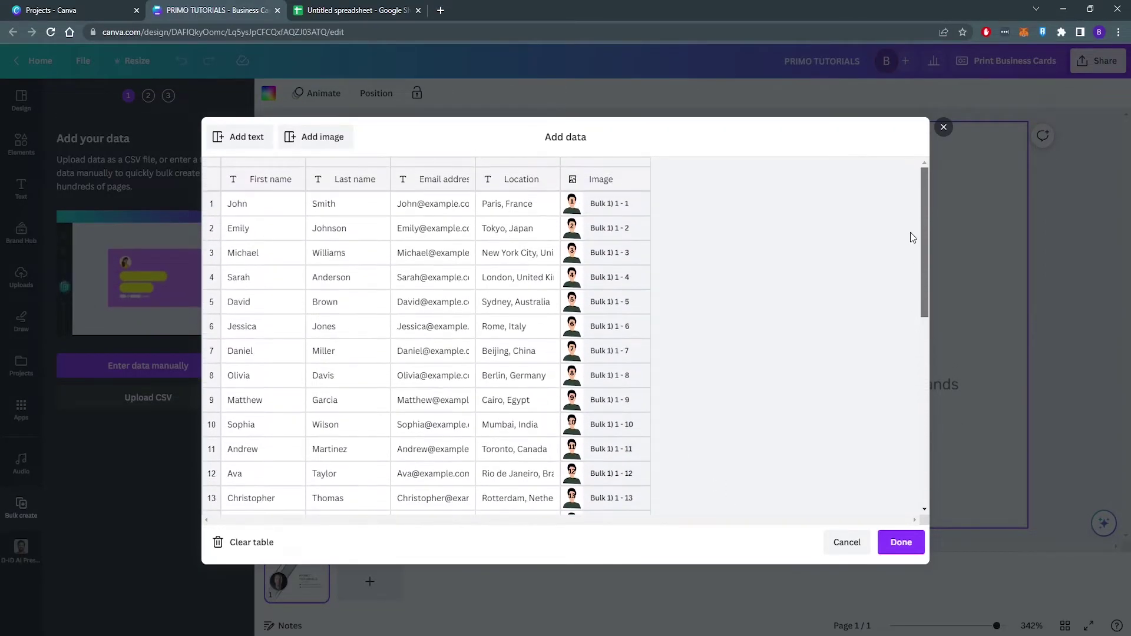
# Step: Finish the data table and connect the profile photo to the Image field
pyautogui.click(900, 542)
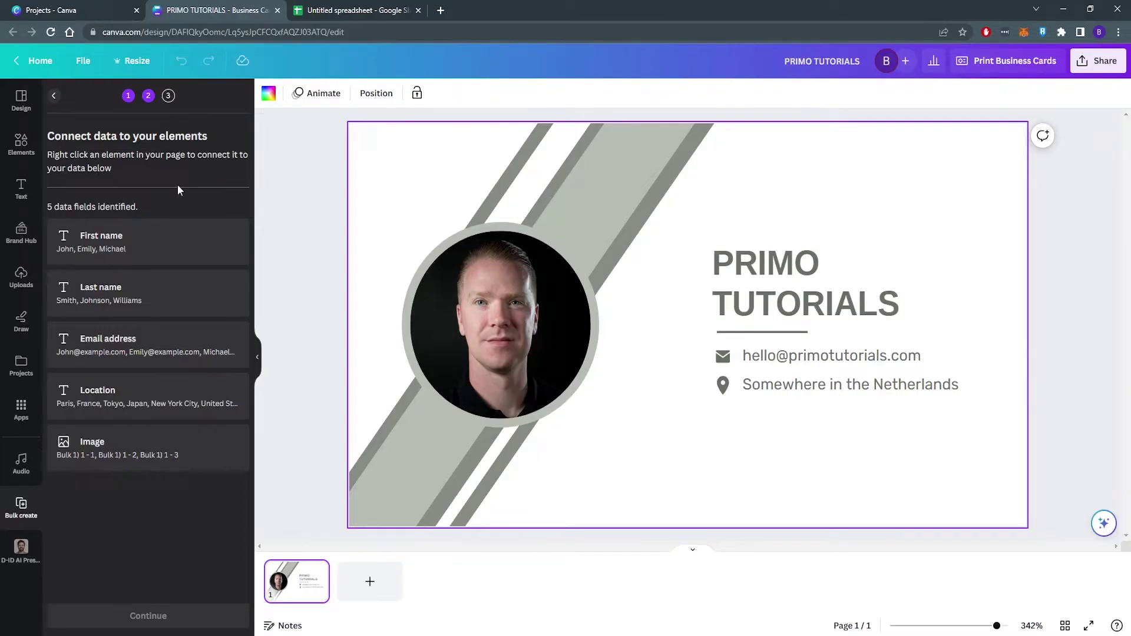
pyautogui.click(477, 314)
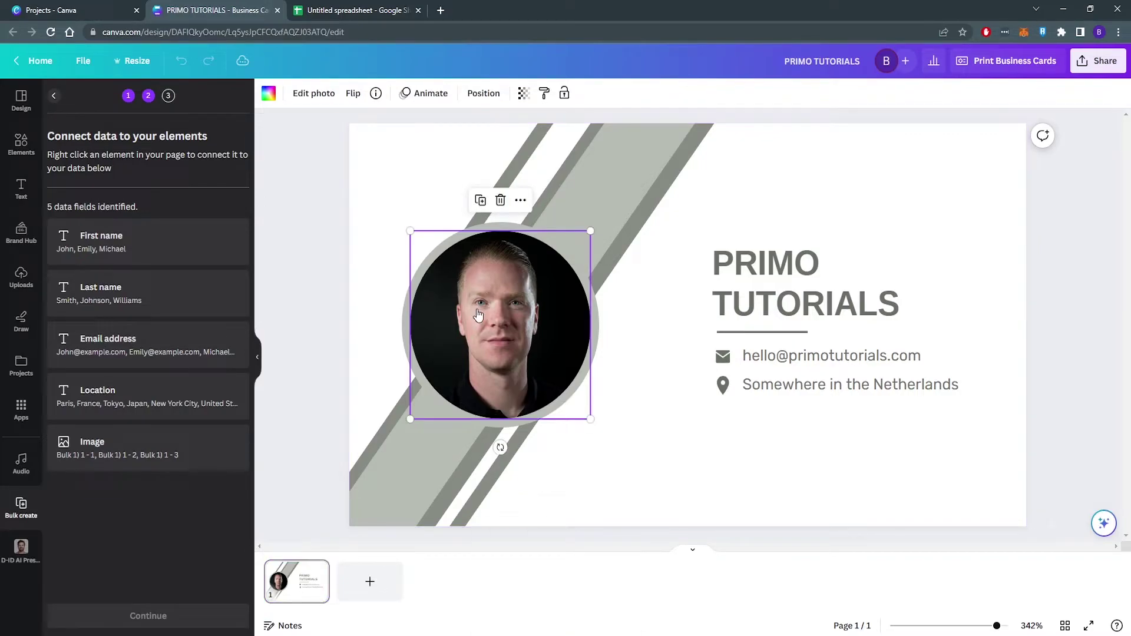
pyautogui.rightClick(477, 315)
pyautogui.moveTo(531, 451)
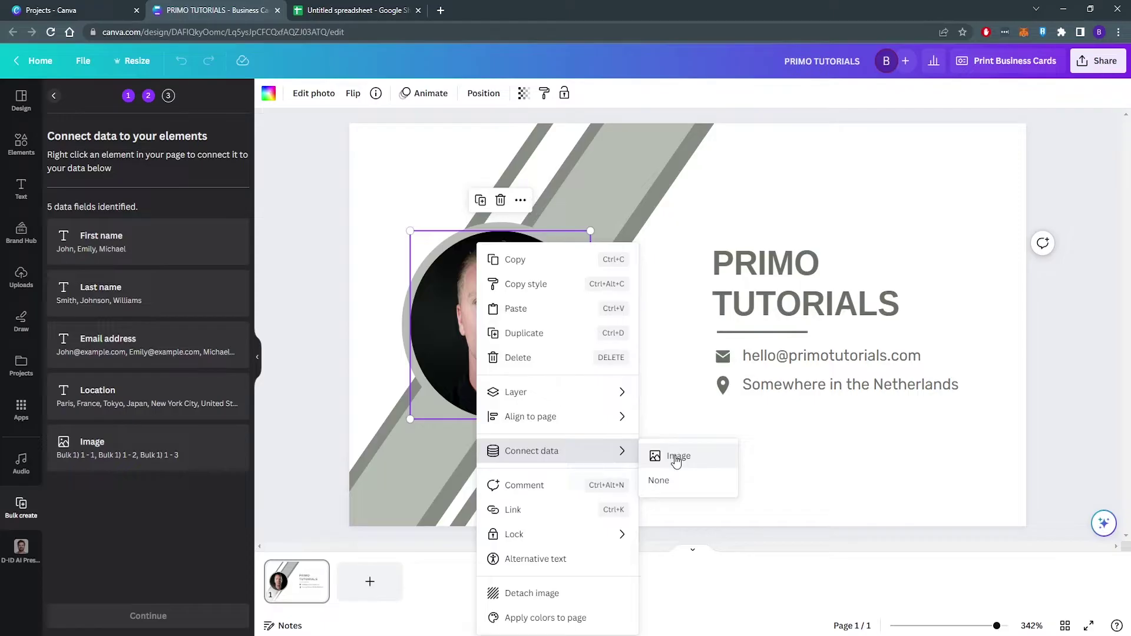
pyautogui.click(678, 456)
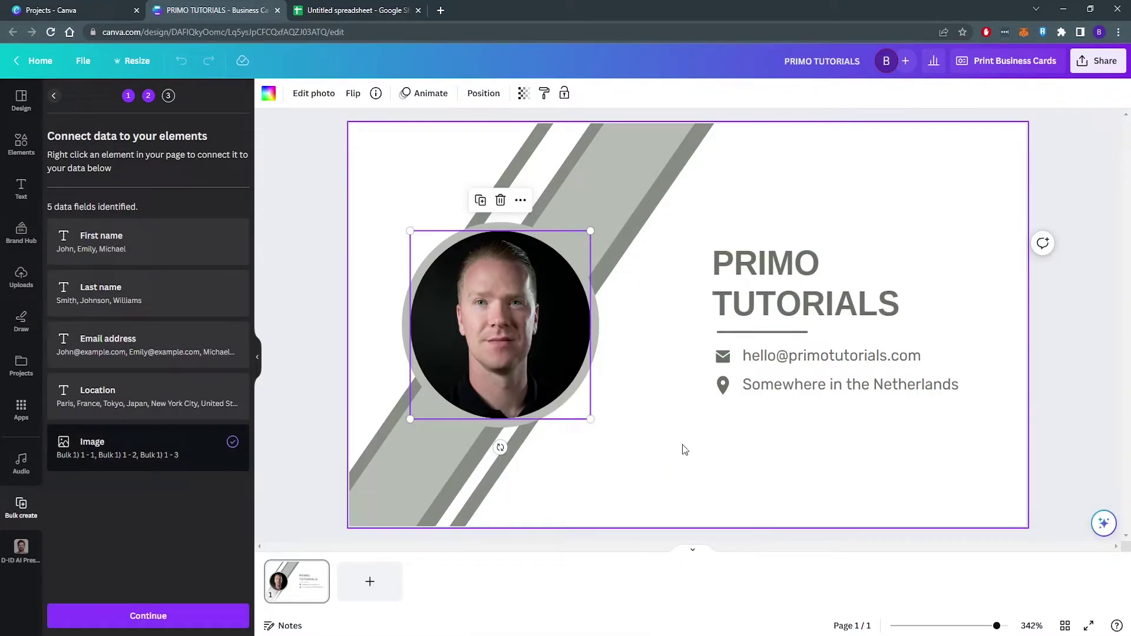
# Step: Connect the PRIMO and TUTORIALS headings to First name and Last name
pyautogui.click(744, 269)
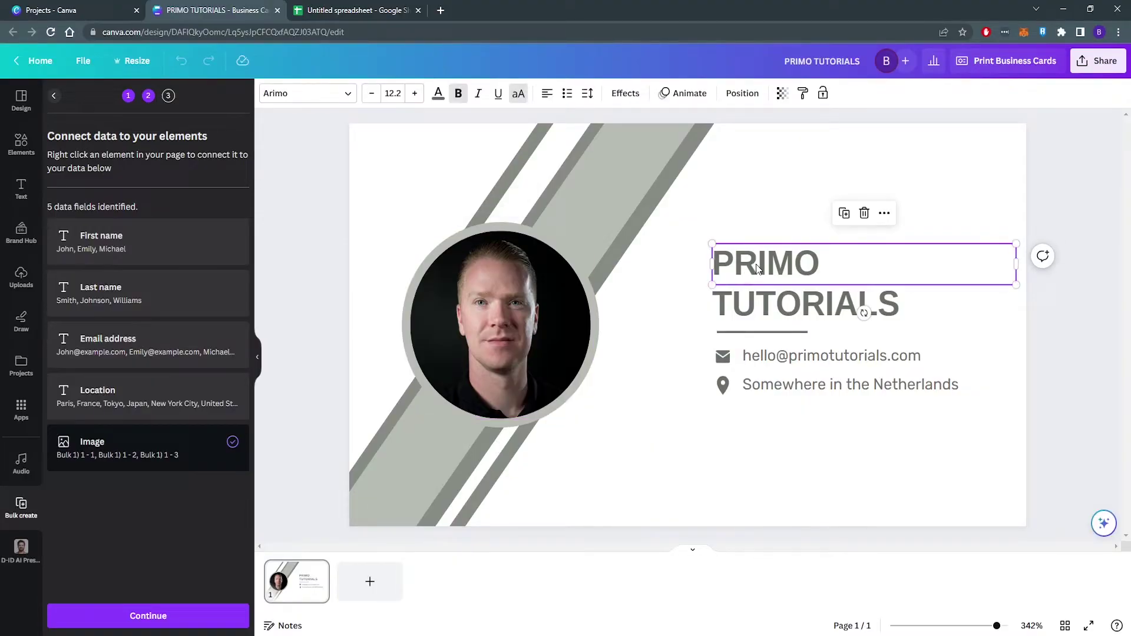
pyautogui.rightClick(755, 264)
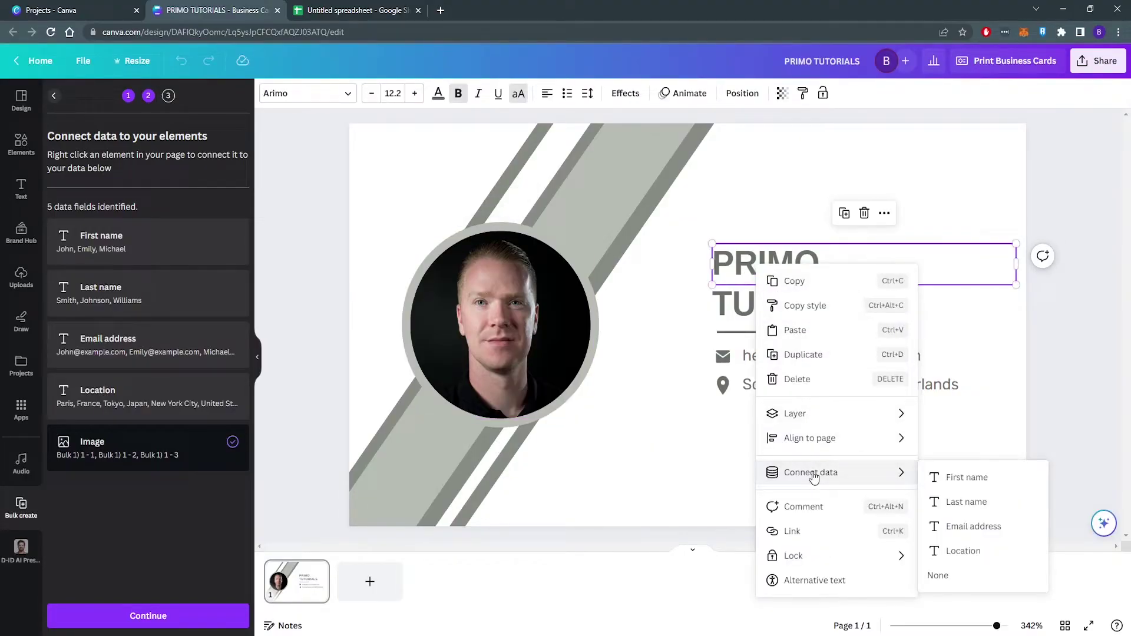
pyautogui.click(974, 478)
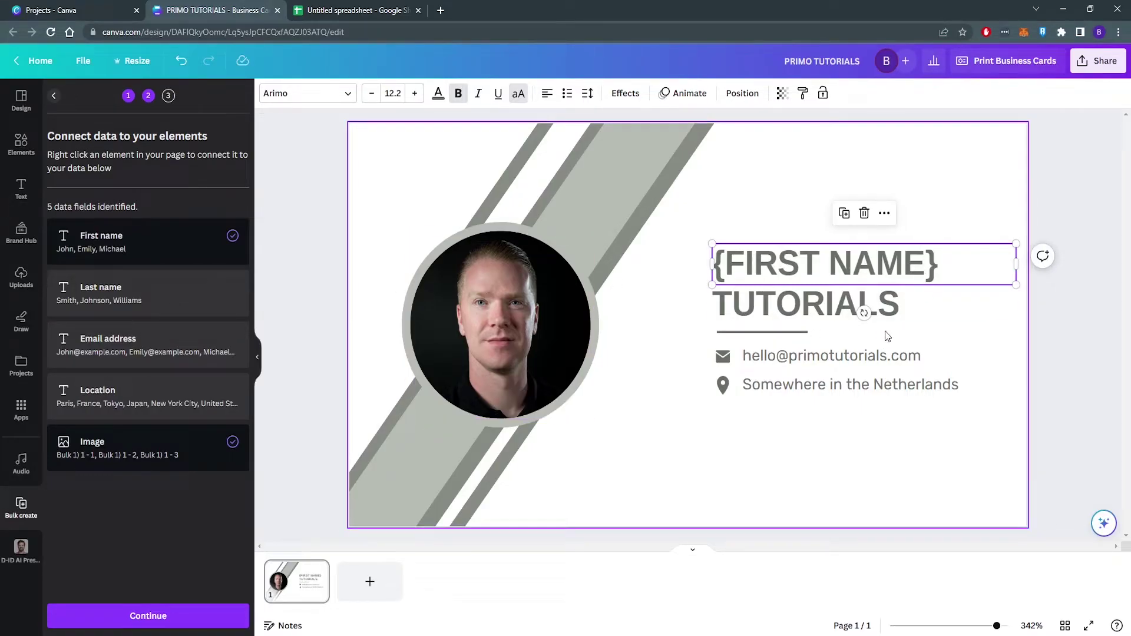
pyautogui.click(780, 312)
pyautogui.rightClick(779, 313)
pyautogui.moveTo(832, 510)
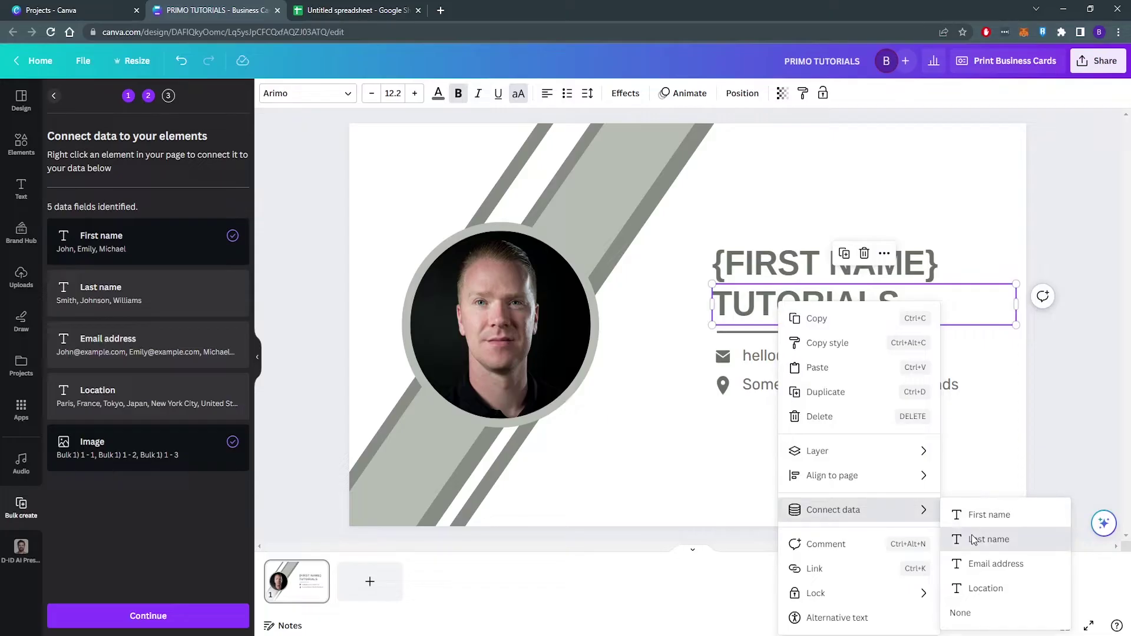
pyautogui.click(978, 538)
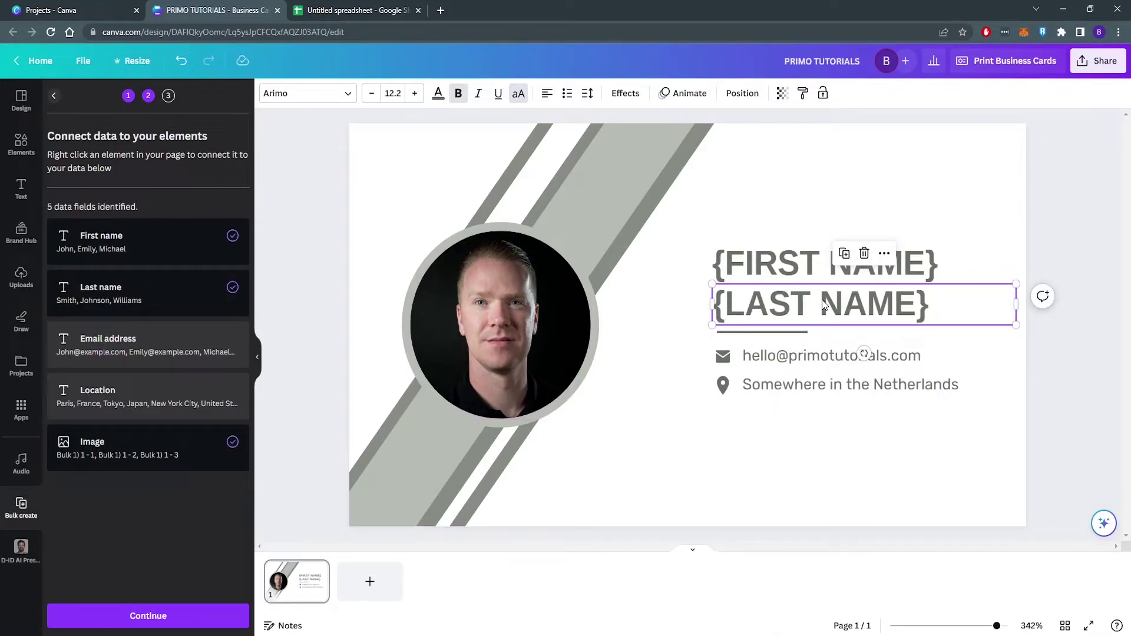
# Step: Connect the email line to Email address and the location line to Location
pyautogui.click(785, 360)
pyautogui.rightClick(788, 360)
pyautogui.moveTo(841, 510)
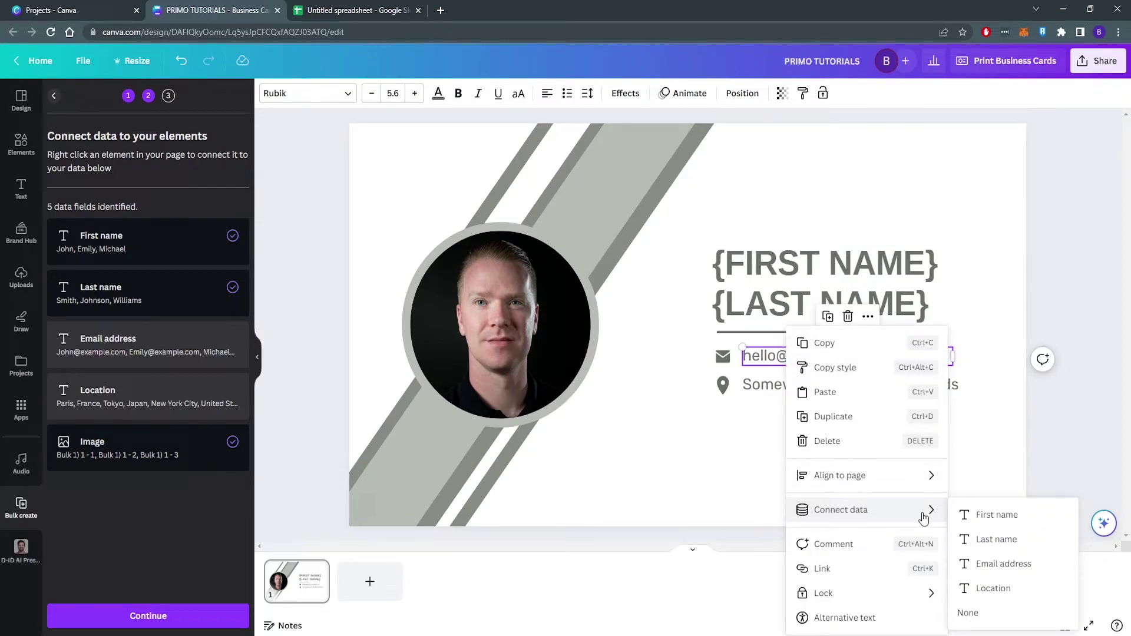
pyautogui.click(1008, 565)
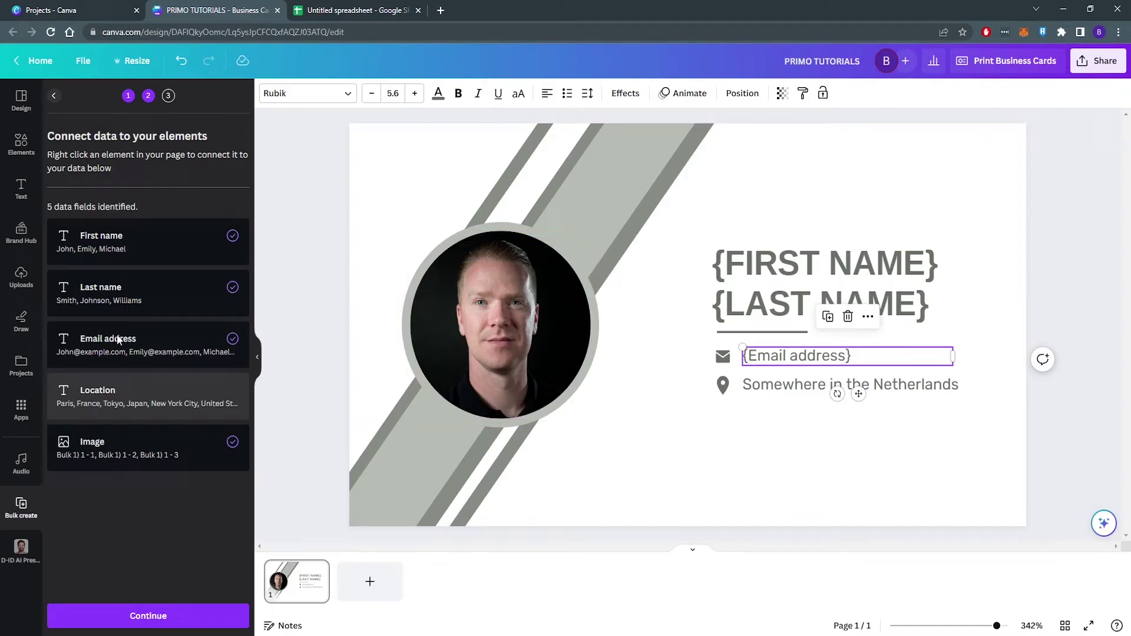
pyautogui.click(791, 394)
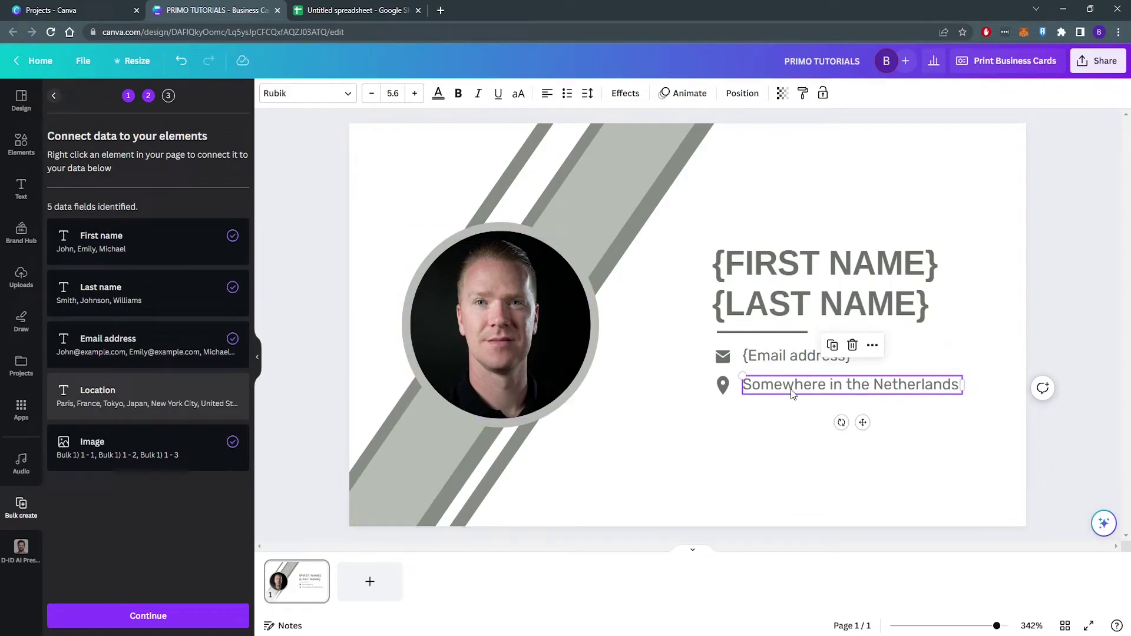
pyautogui.rightClick(826, 387)
pyautogui.moveTo(901, 510)
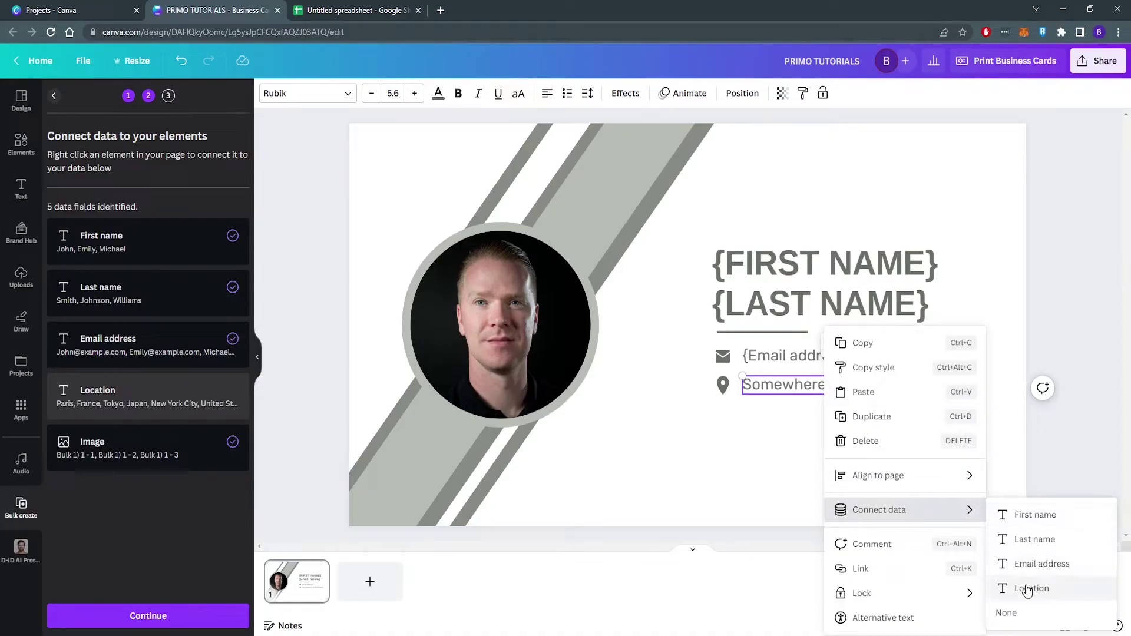
pyautogui.click(1032, 589)
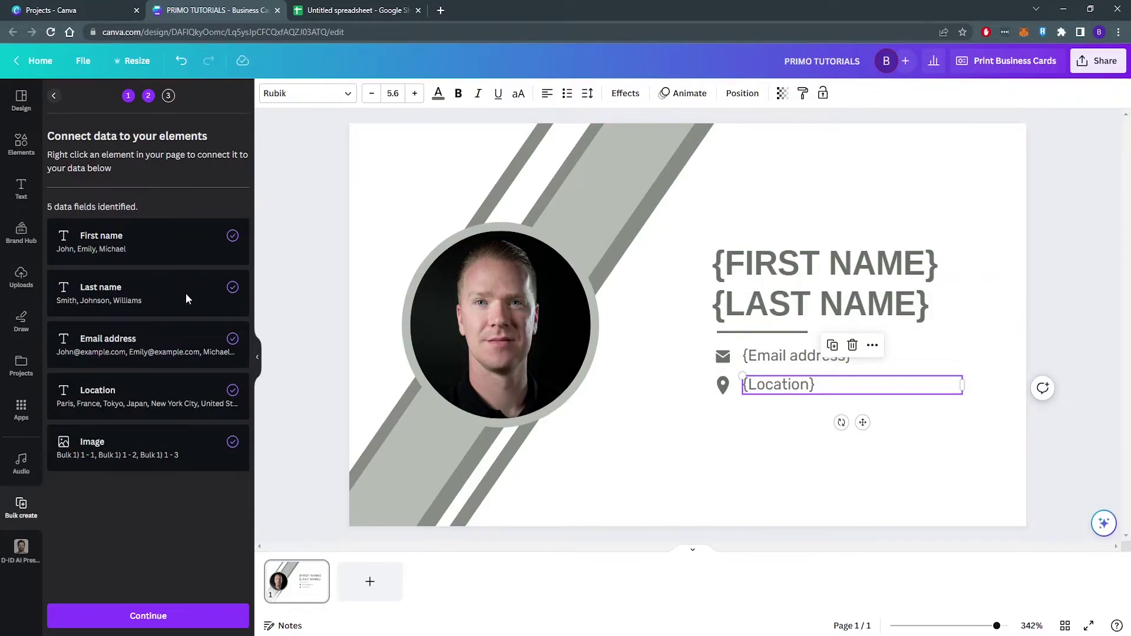
# Step: Continue to Apply data and generate 30 pages with all rows selected
pyautogui.click(147, 615)
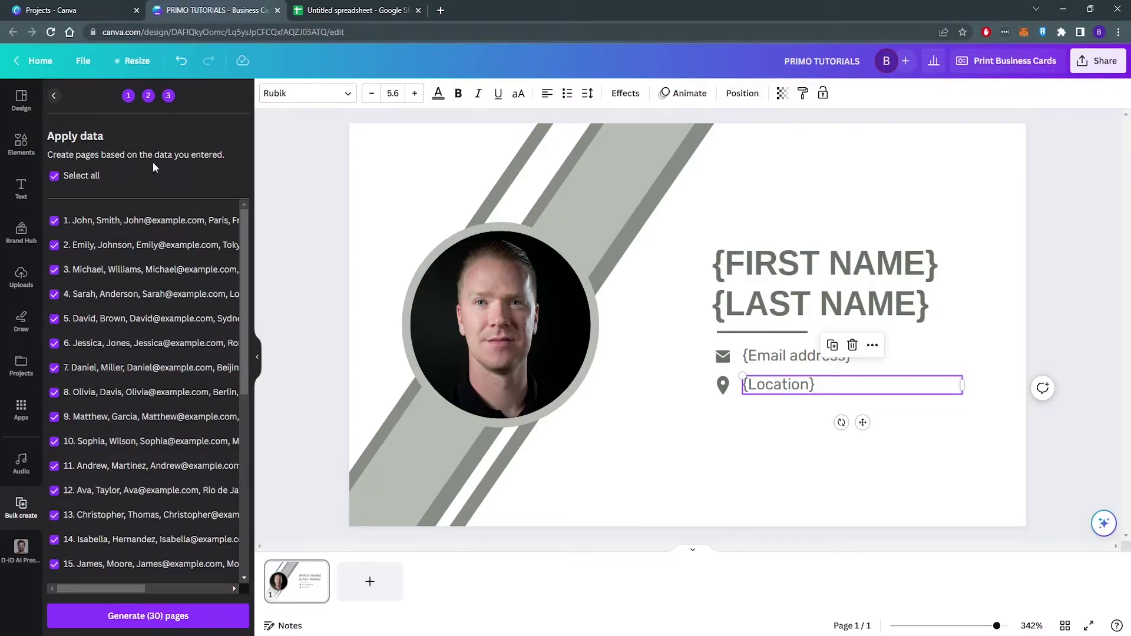
pyautogui.moveTo(245, 278); pyautogui.dragTo(238, 528)
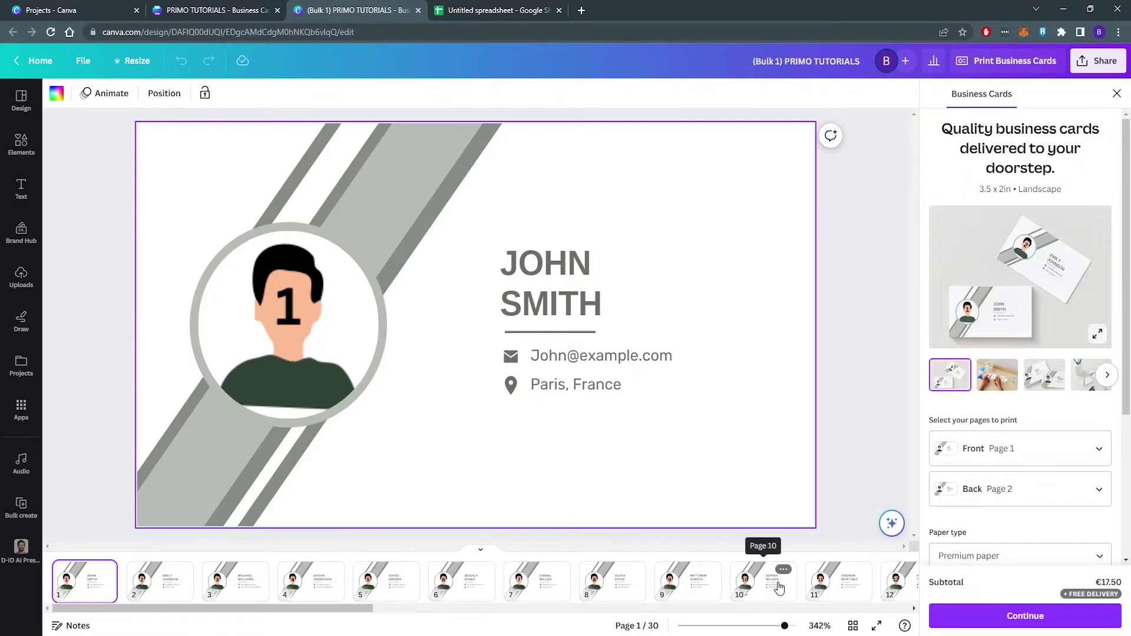
# Step: Test-edit Jessica Jones's 'Rome, Italy' on page 6, undo it, and close the print-cards panel
pyautogui.click(458, 586)
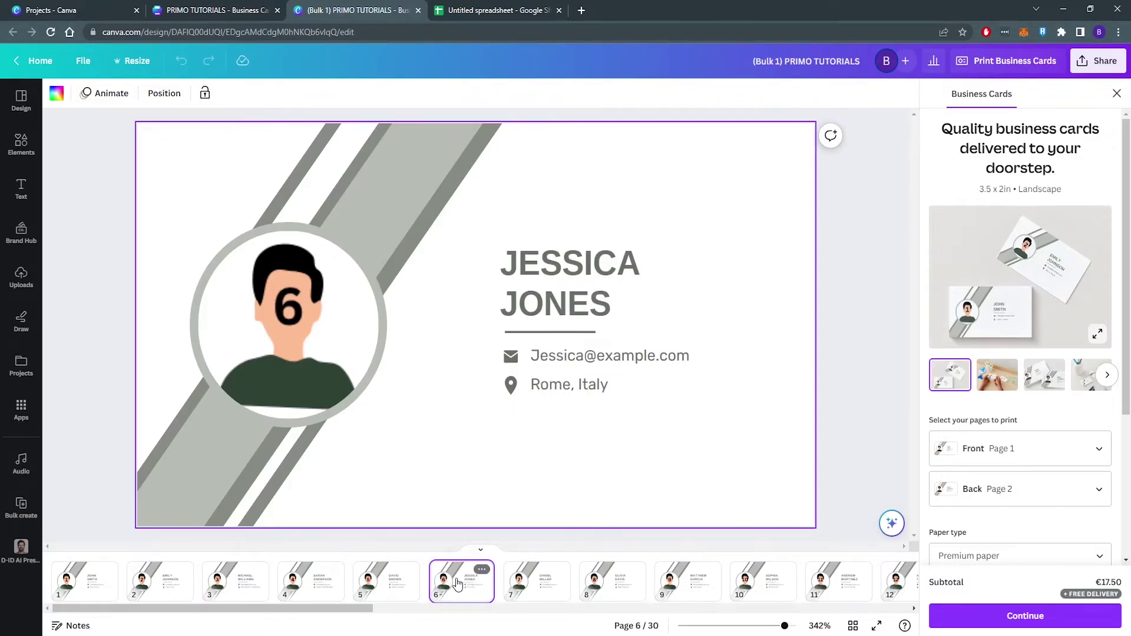
pyautogui.click(586, 386)
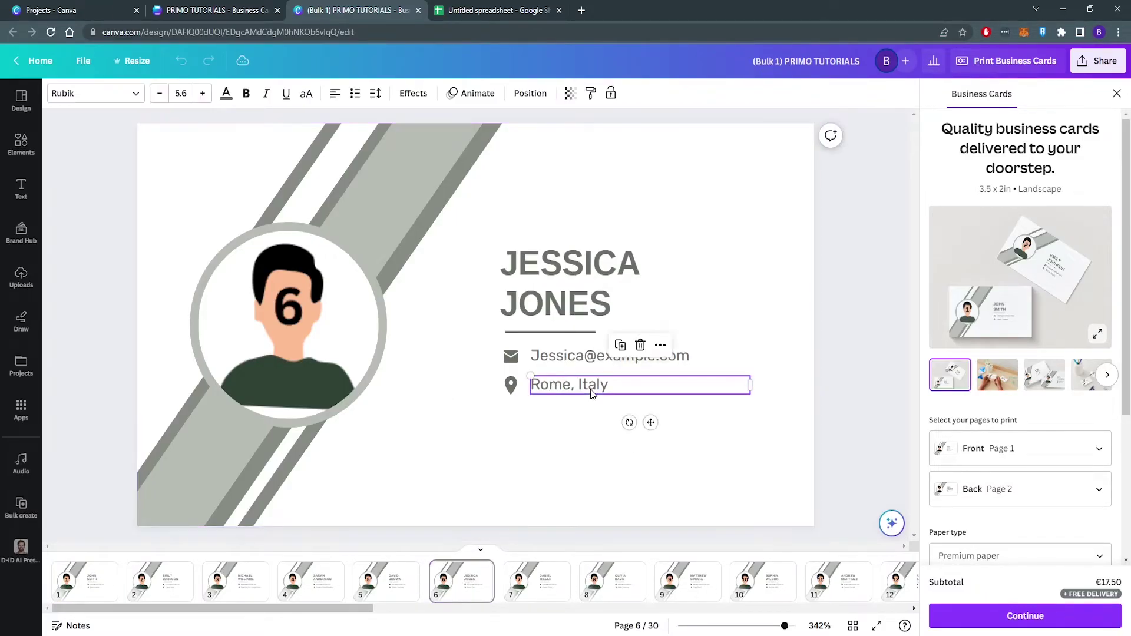
pyautogui.moveTo(616, 386); pyautogui.dragTo(622, 387)
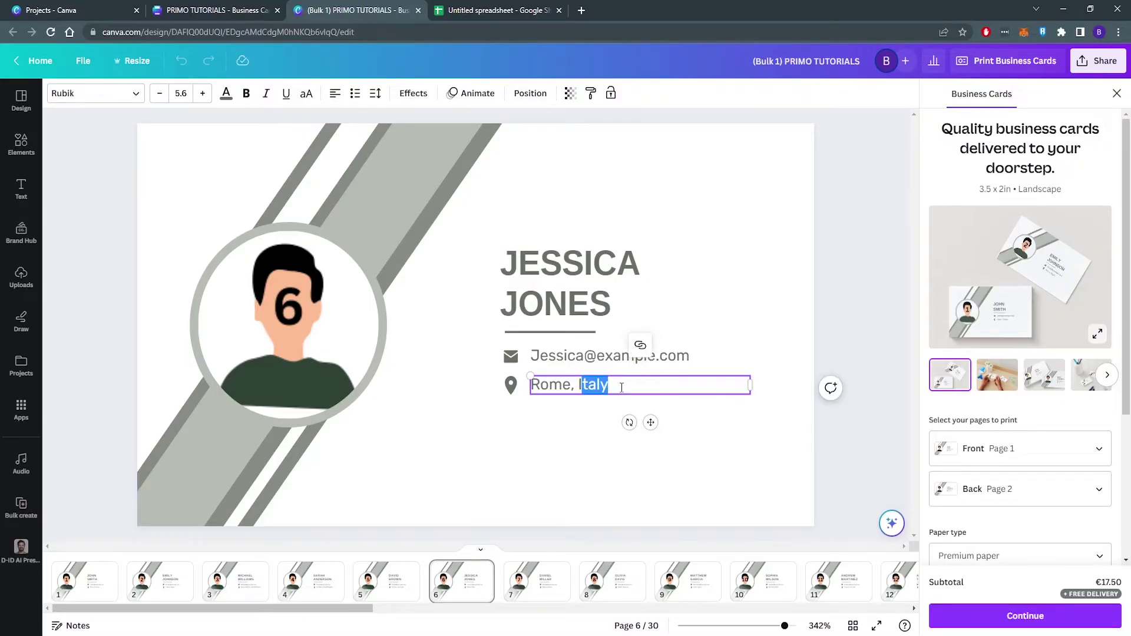
pyautogui.write('klklj')
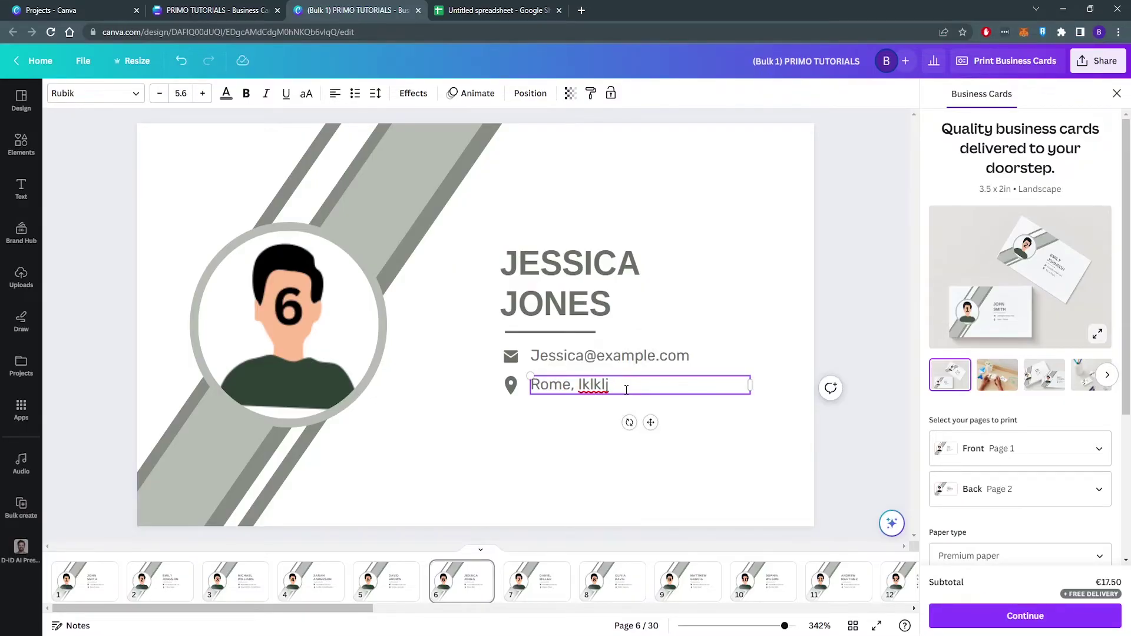
pyautogui.click(856, 300)
pyautogui.hotkey('ctrl', 'z')
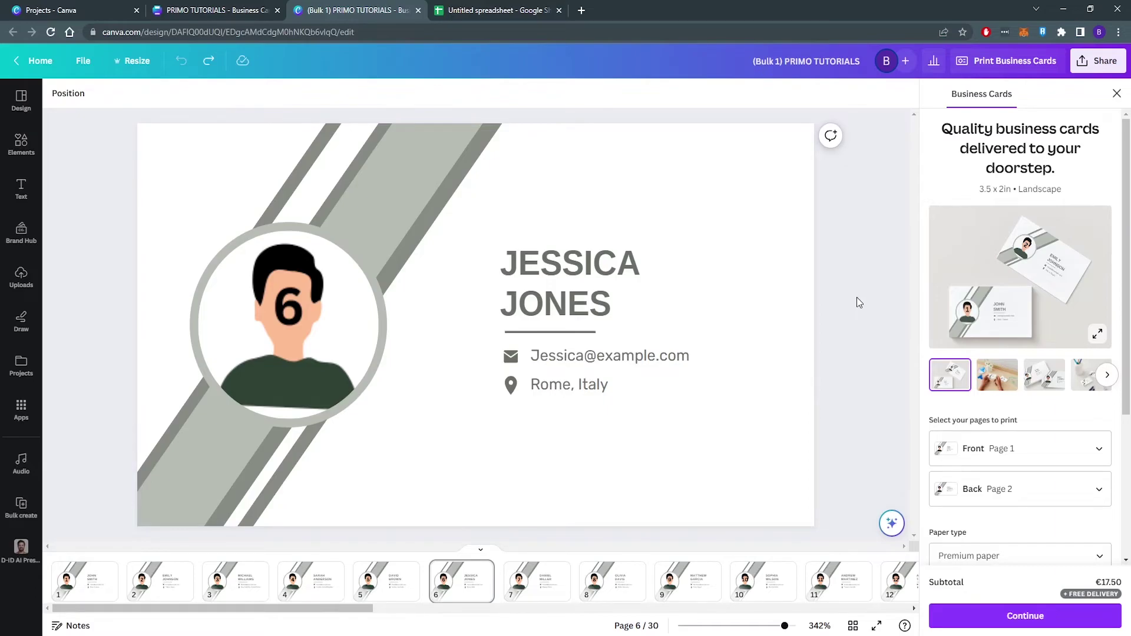
pyautogui.click(1116, 94)
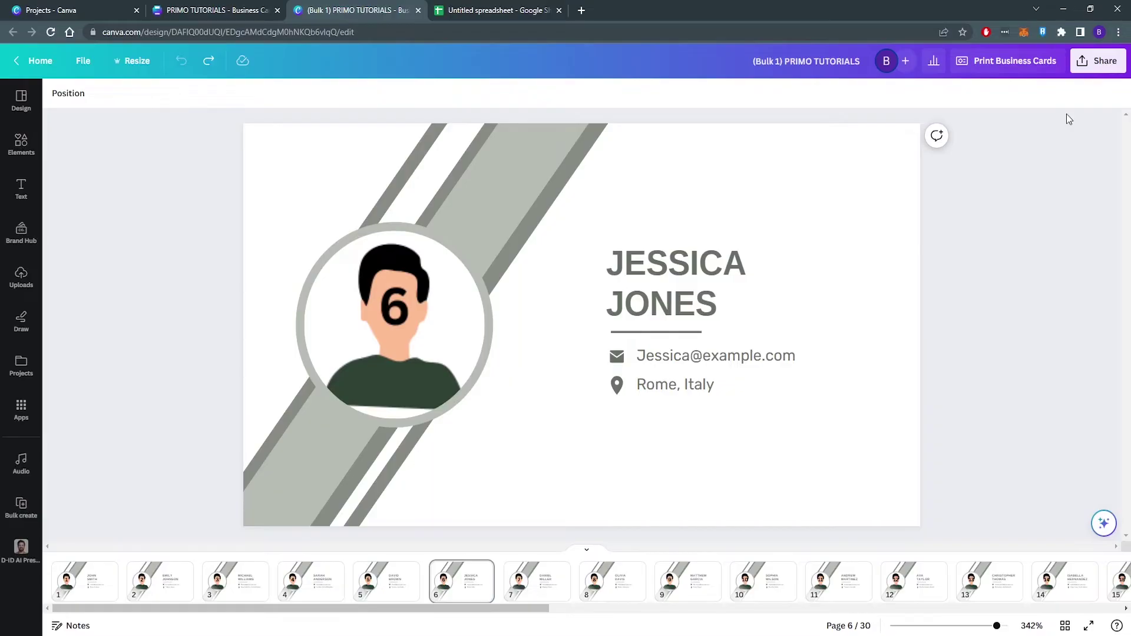
# Step: Download all 30 pages as a PDF Print file through Share > Download
pyautogui.click(1082, 69)
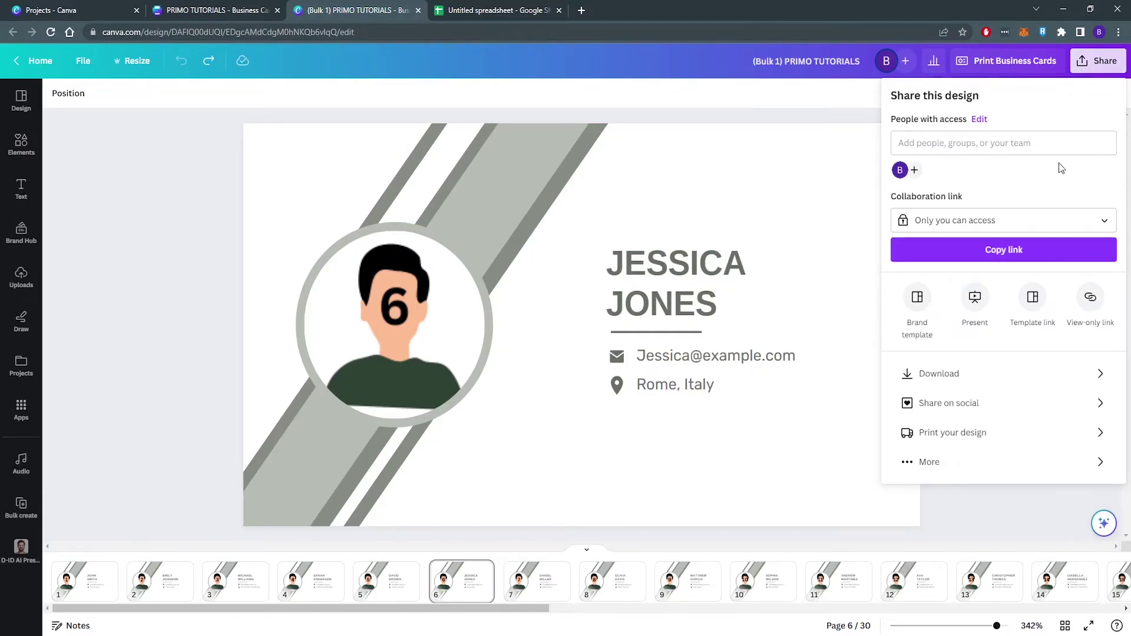
pyautogui.click(1099, 377)
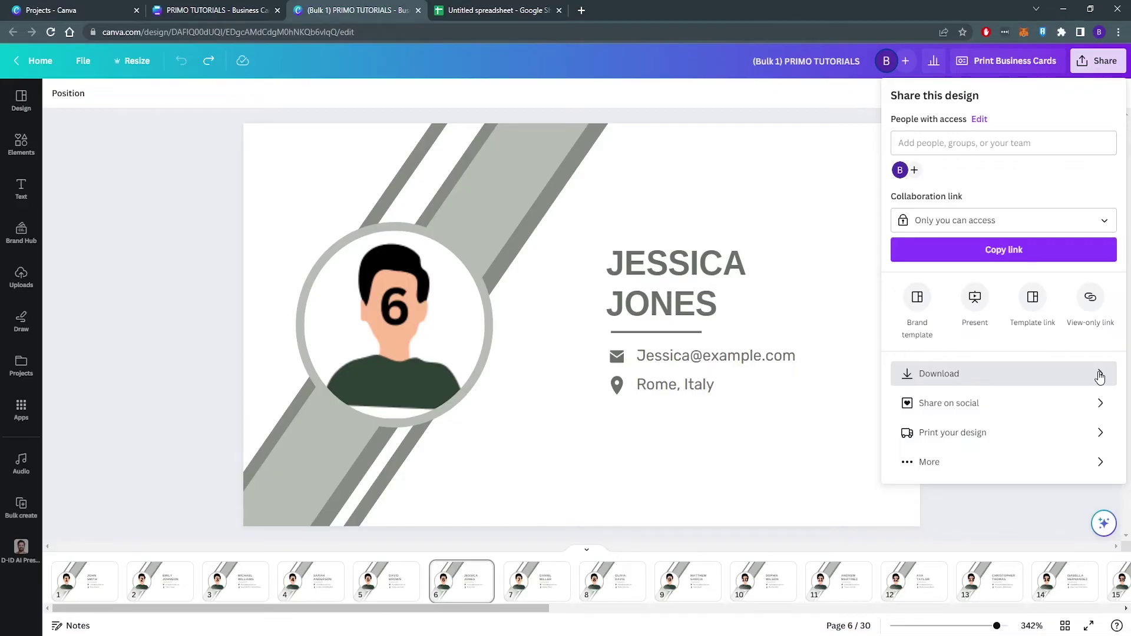
pyautogui.click(1099, 376)
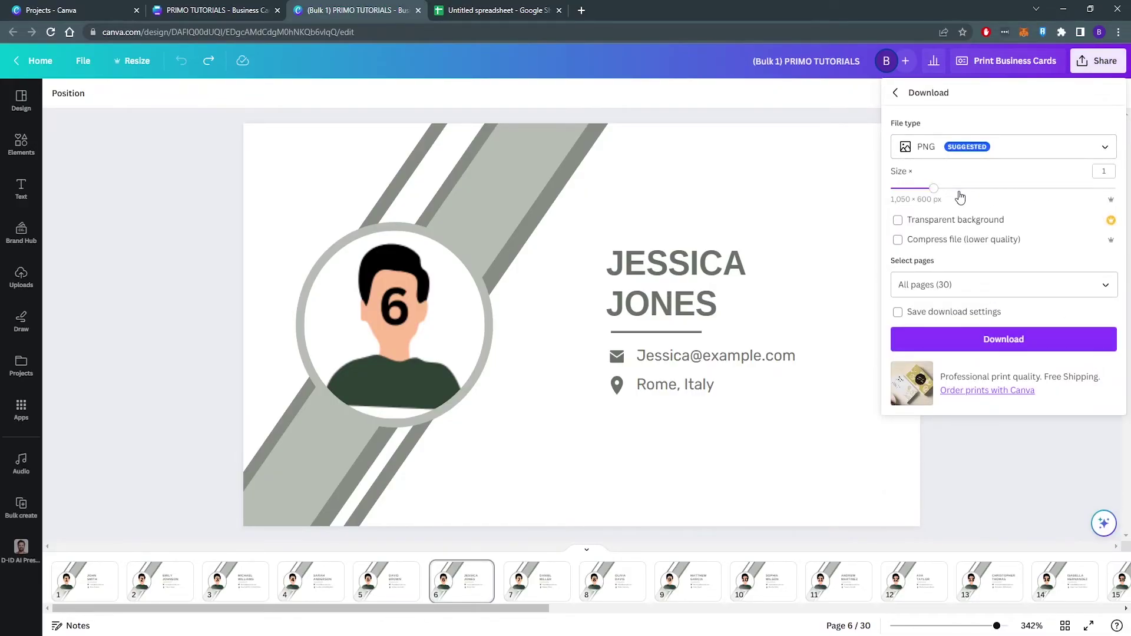
pyautogui.click(1104, 151)
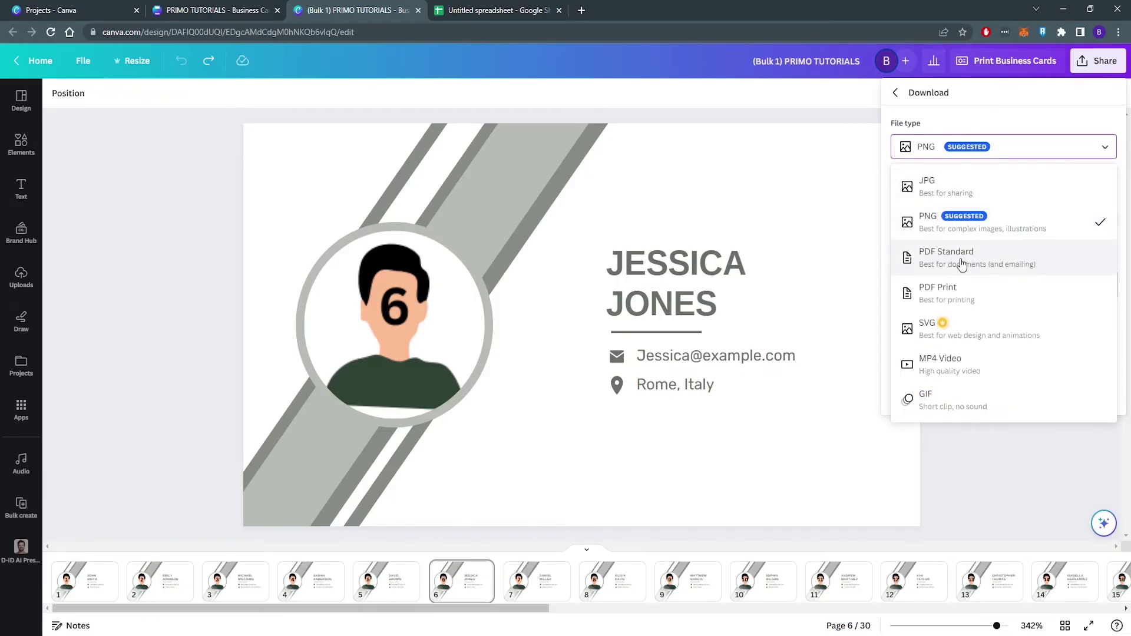
pyautogui.click(948, 295)
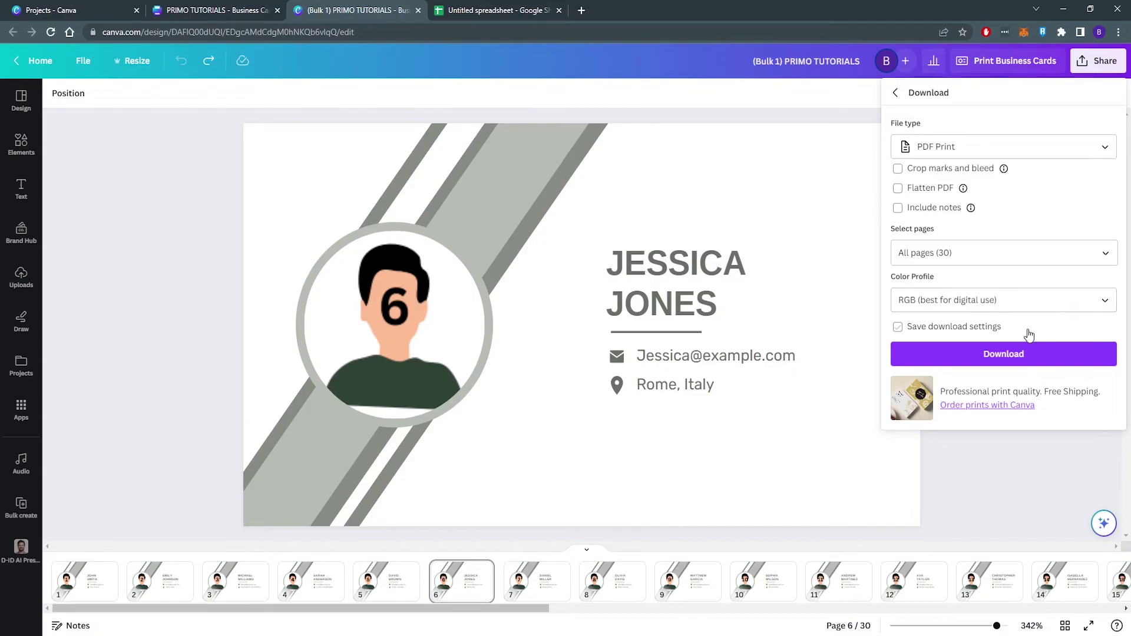
pyautogui.click(1104, 257)
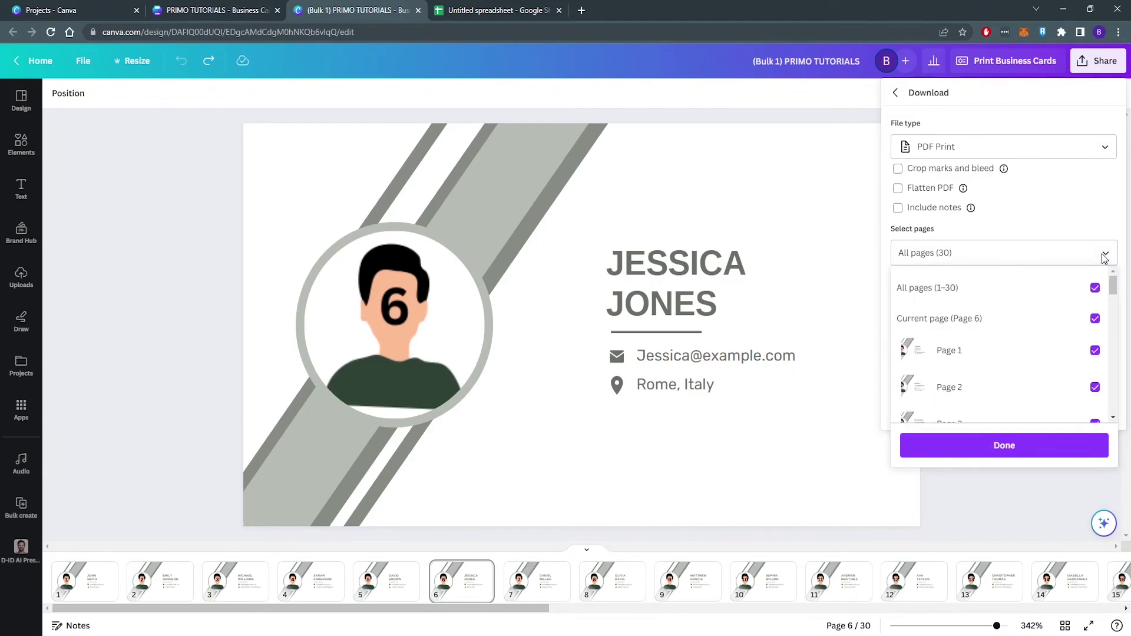
pyautogui.scroll(-3, 1078, 345)
pyautogui.scroll(-4, 1065, 345)
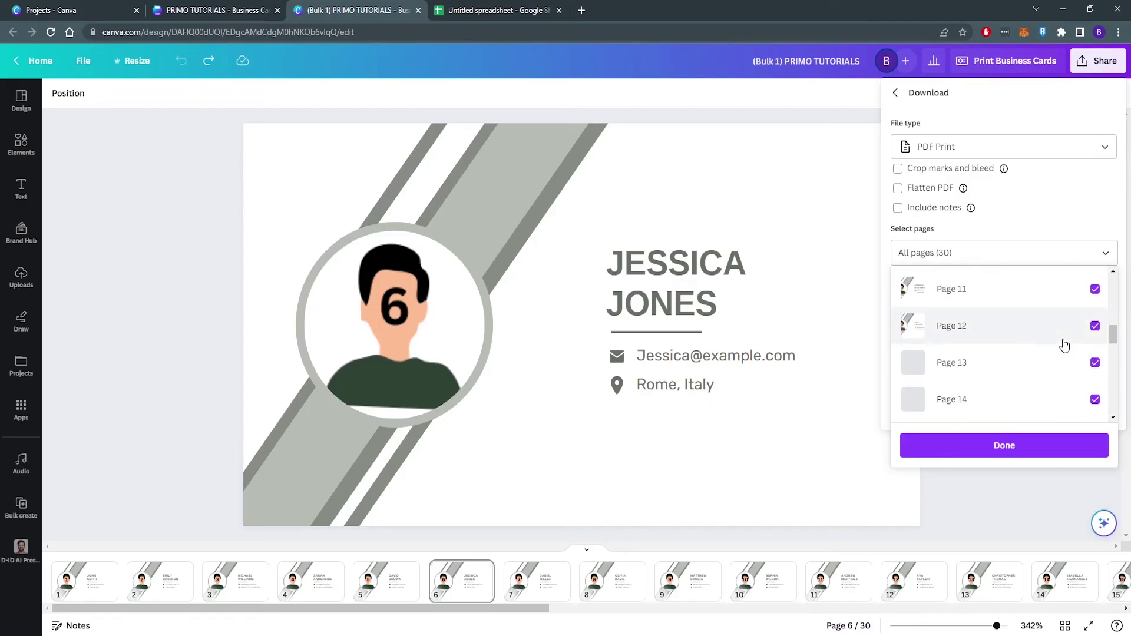
pyautogui.scroll(-3, 1066, 345)
pyautogui.scroll(-2, 1063, 346)
pyautogui.click(1015, 446)
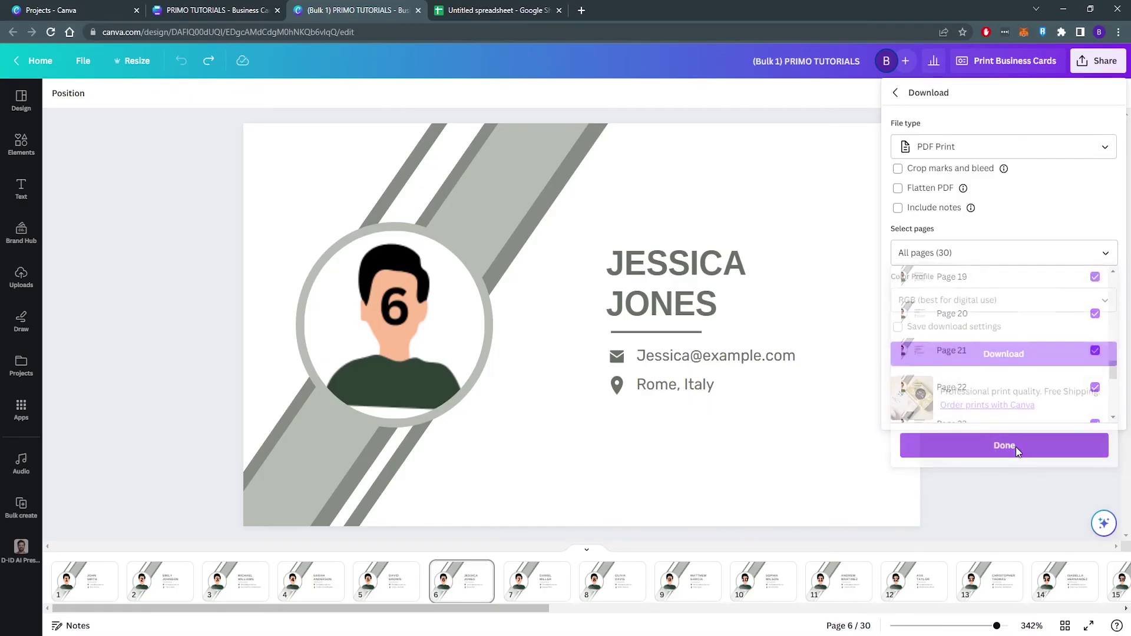
pyautogui.click(996, 357)
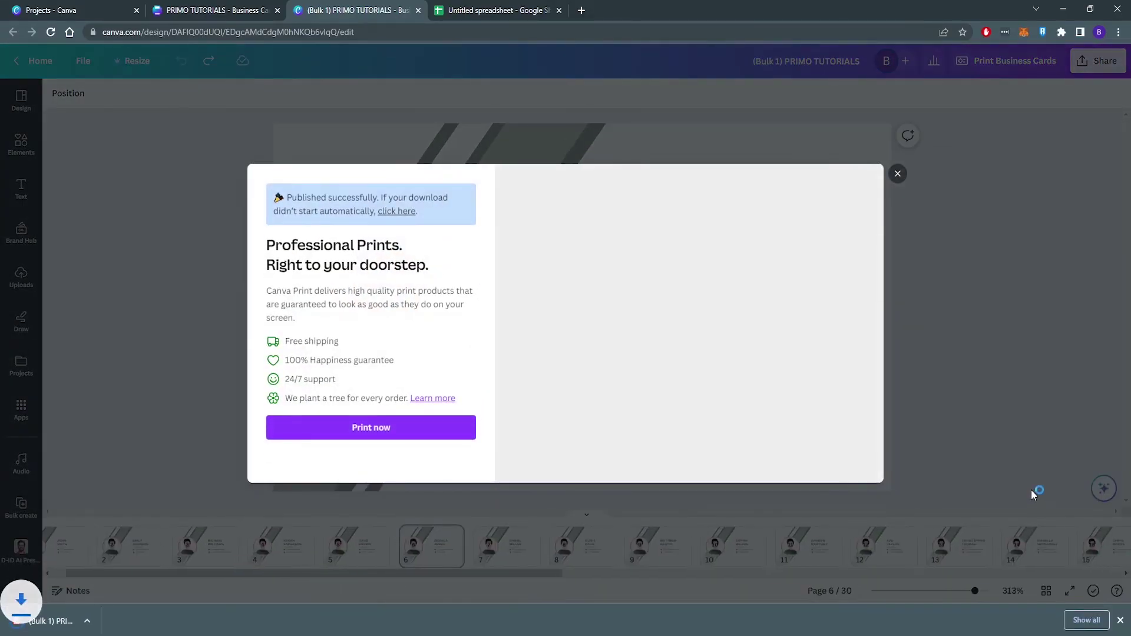
# Step: Open the downloaded 30-page business cards PDF in Chrome's PDF viewer
pyautogui.click(65, 621)
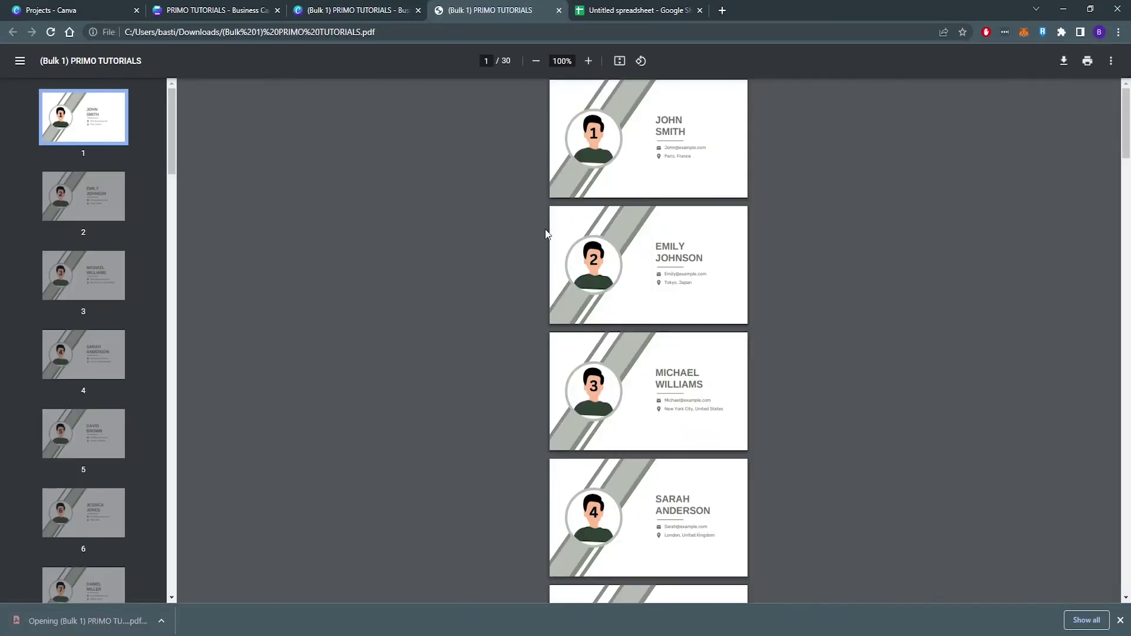
pyautogui.scroll(-1, 604, 212)
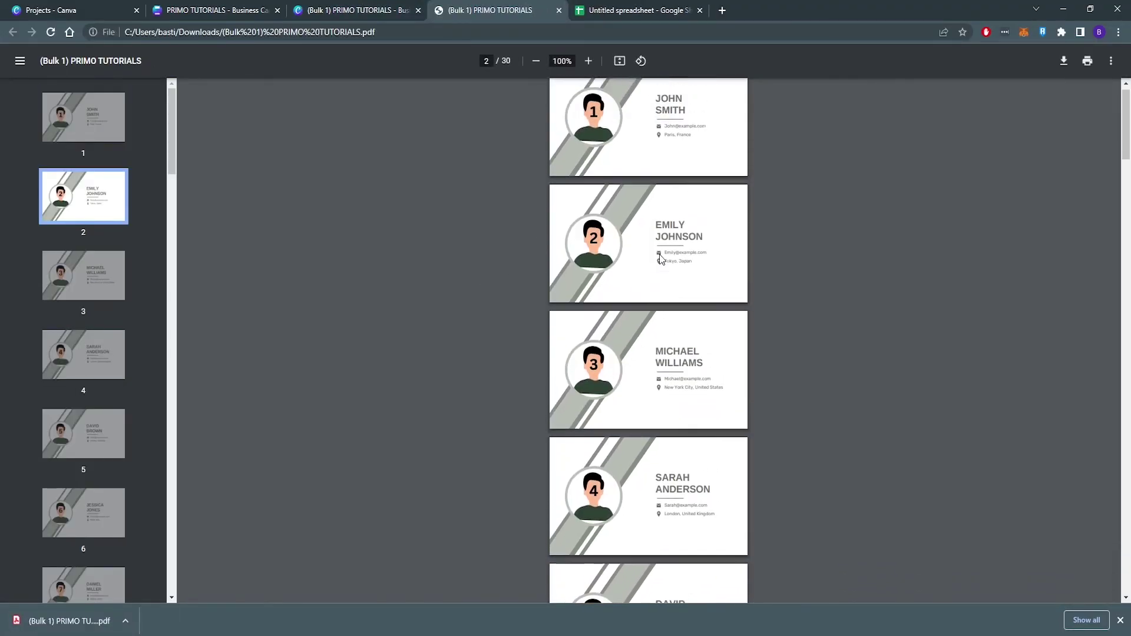
pyautogui.keyDown('ctrl'); pyautogui.scroll(3, 660, 253); pyautogui.keyUp('ctrl')
pyautogui.keyDown('ctrl'); pyautogui.scroll(3, 660, 253); pyautogui.keyUp('ctrl')
# Step: Scroll through the cards to page 26, checking each one's name, email, city and numbered avatar
pyautogui.scroll(-3, 660, 253)
pyautogui.scroll(-3, 660, 254)
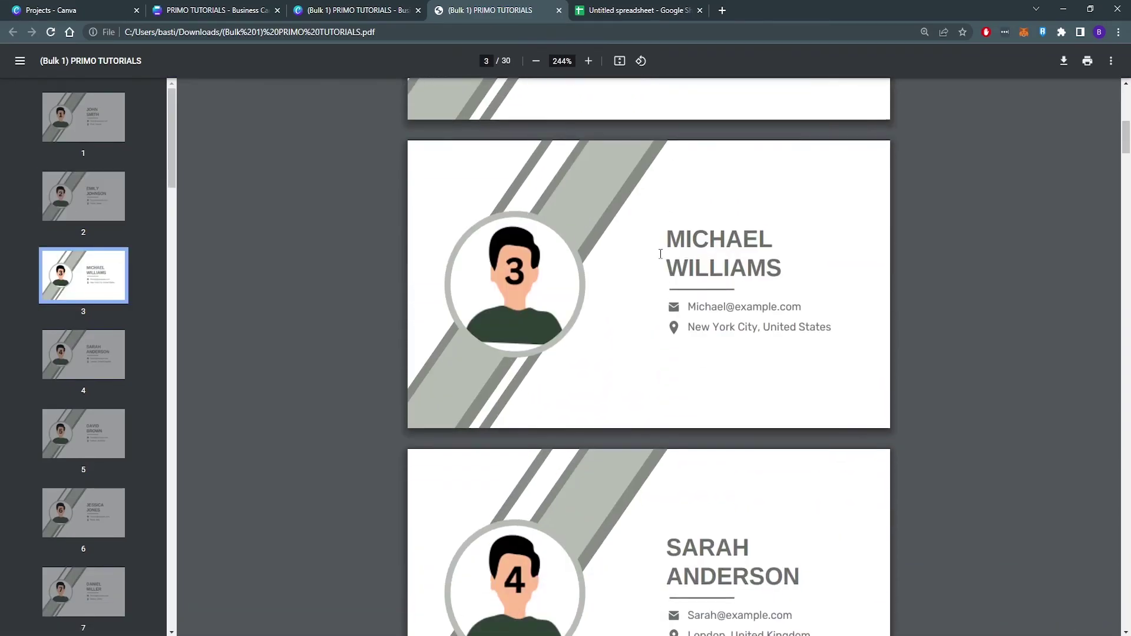
pyautogui.scroll(-5, 661, 254)
pyautogui.scroll(-5, 660, 253)
pyautogui.scroll(-5, 660, 253)
pyautogui.scroll(-5, 660, 254)
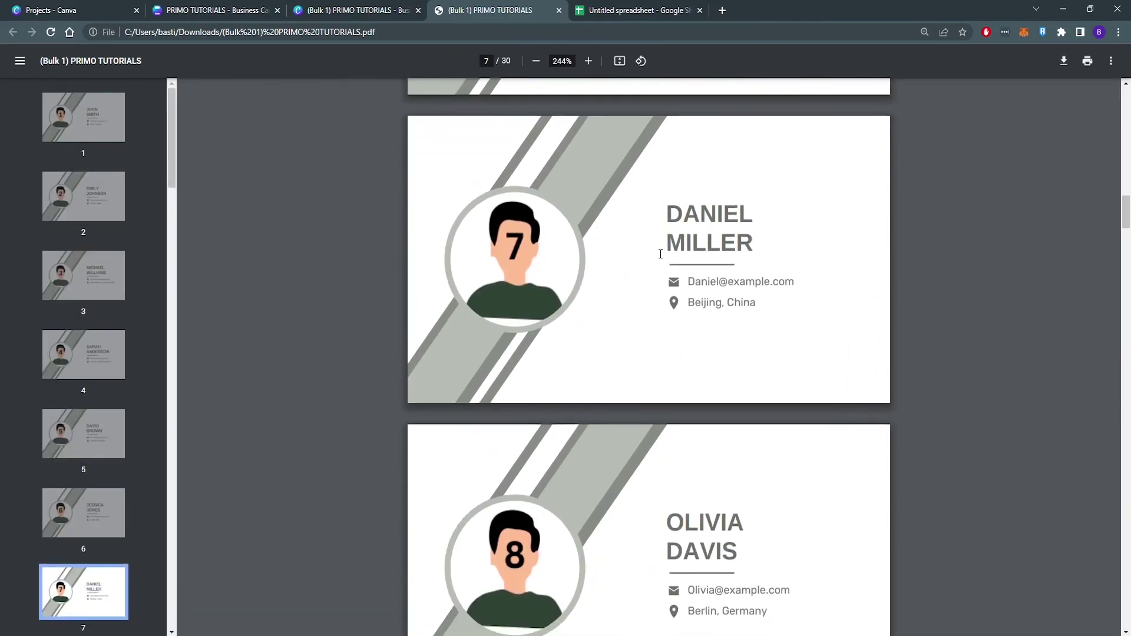
pyautogui.scroll(-5, 661, 253)
pyautogui.scroll(-5, 660, 253)
pyautogui.scroll(-5, 660, 254)
pyautogui.scroll(-5, 660, 253)
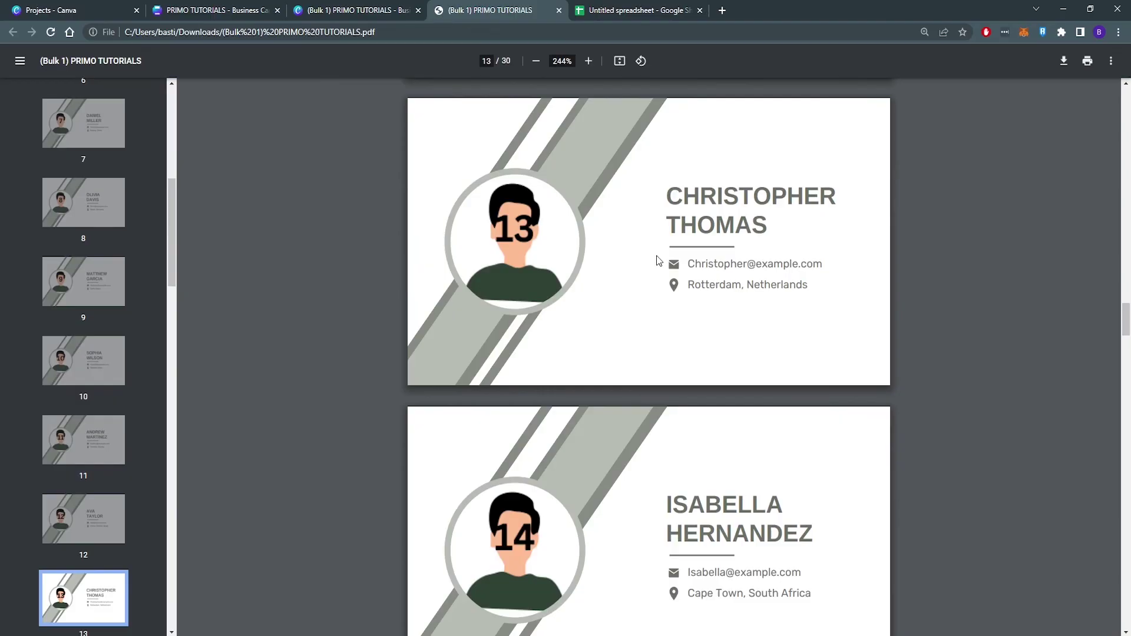
pyautogui.scroll(-5, 667, 273)
pyautogui.scroll(-5, 667, 273)
pyautogui.scroll(-5, 659, 281)
pyautogui.scroll(-5, 666, 286)
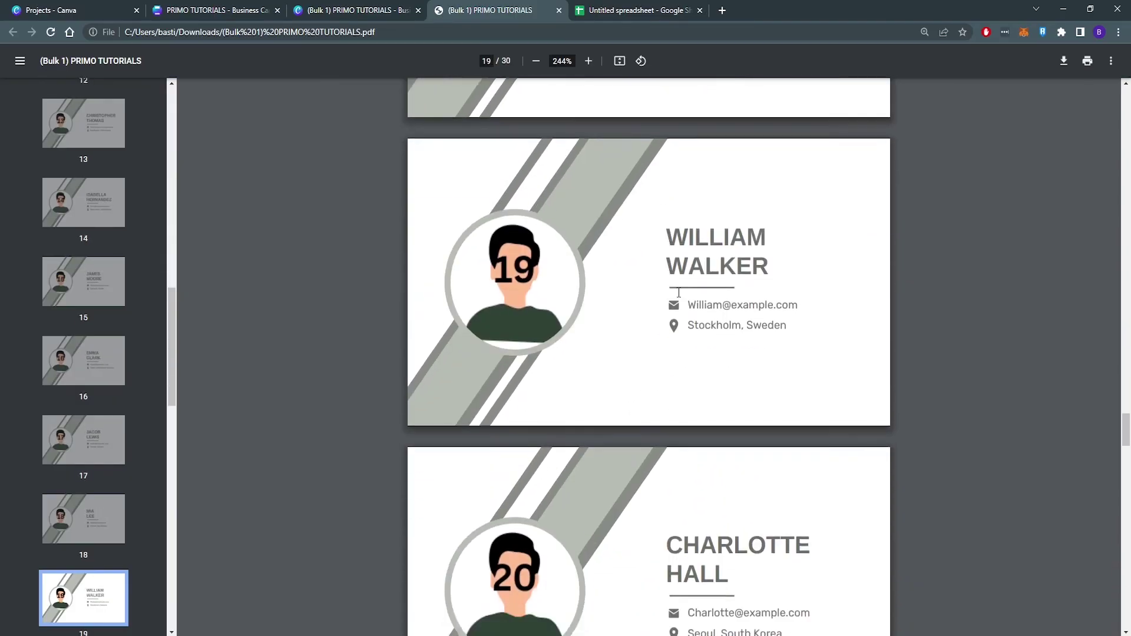
pyautogui.scroll(-5, 672, 290)
pyautogui.scroll(-5, 672, 290)
pyautogui.scroll(-5, 677, 297)
pyautogui.scroll(-5, 683, 303)
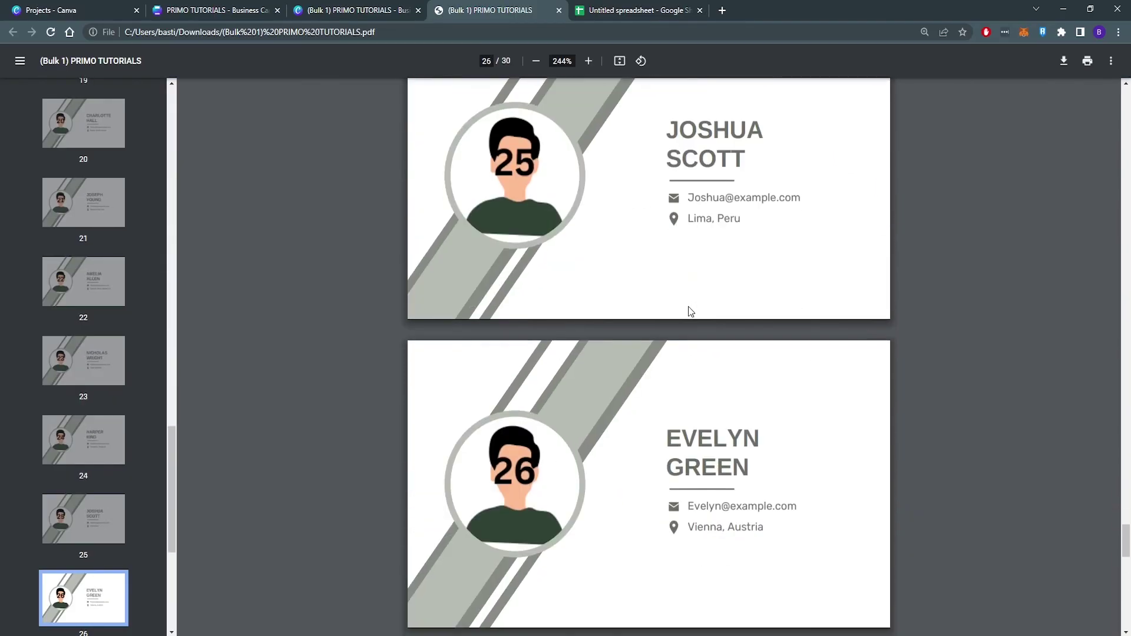